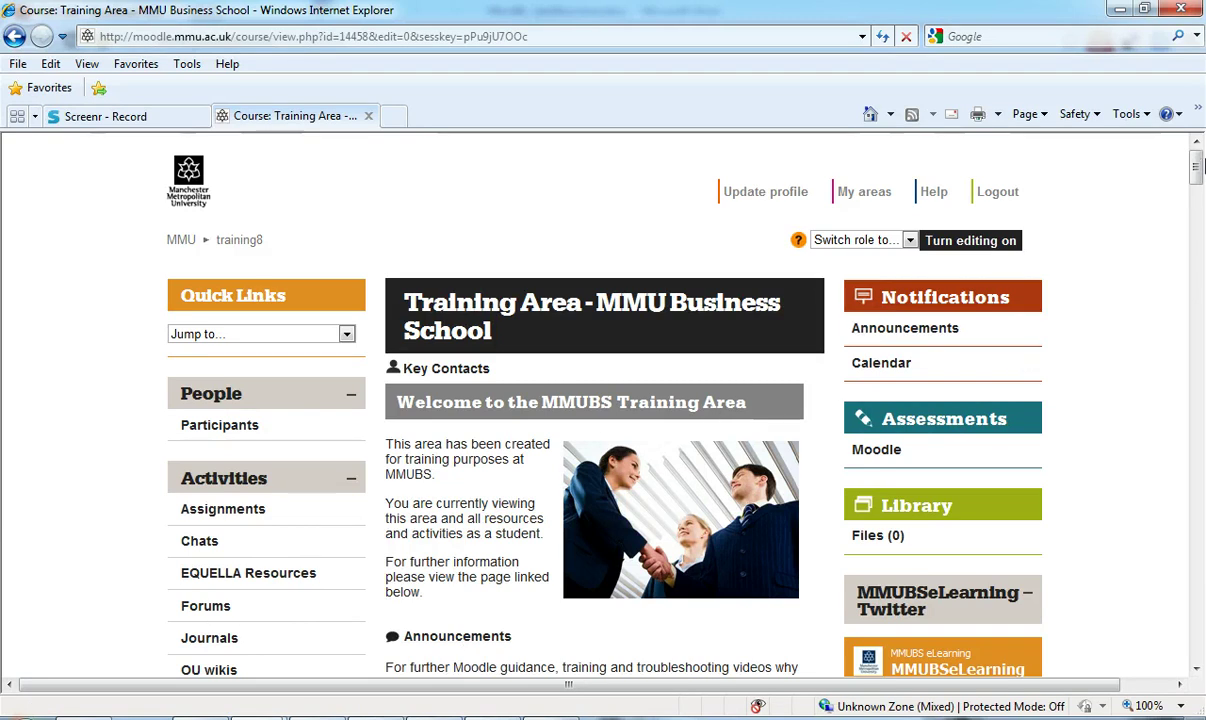
Step: Turn on editing for the Training Area - MMU Business School course page
{"action": "scroll", "coordinate": [1193, 180], "scroll_direction": "down", "scroll_amount": 3}
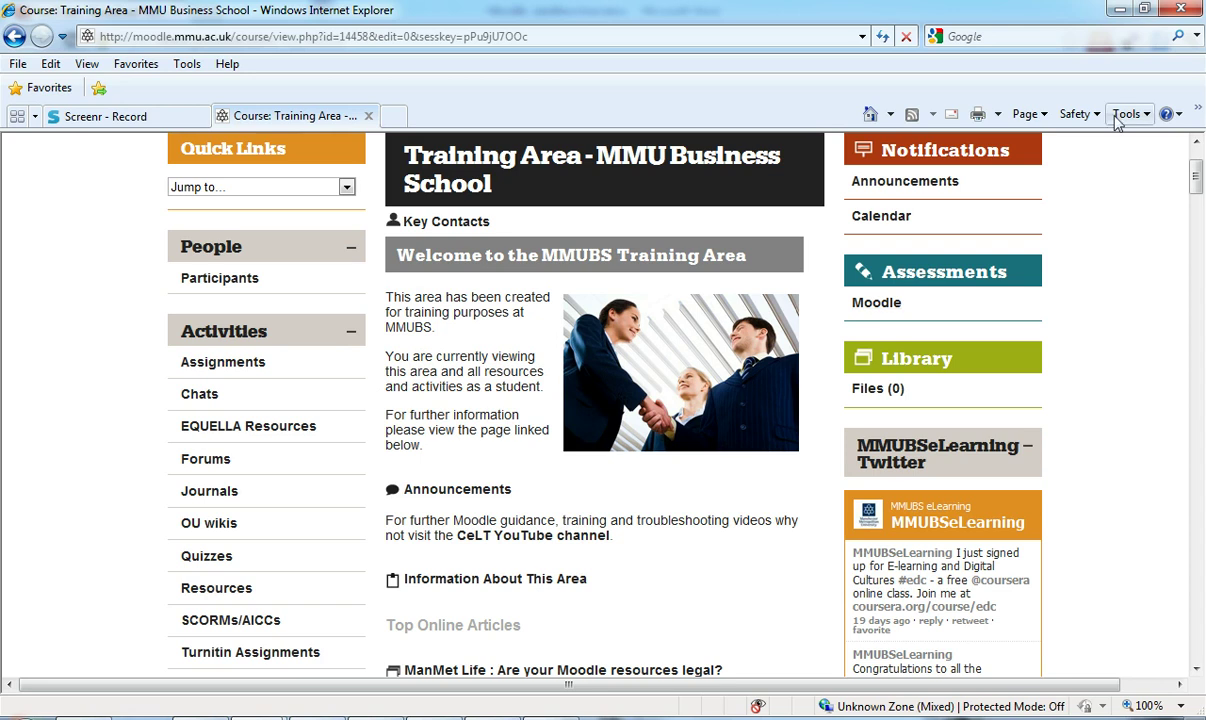
{"action": "left_click_drag", "start_coordinate": [1196, 178], "coordinate": [1193, 228]}
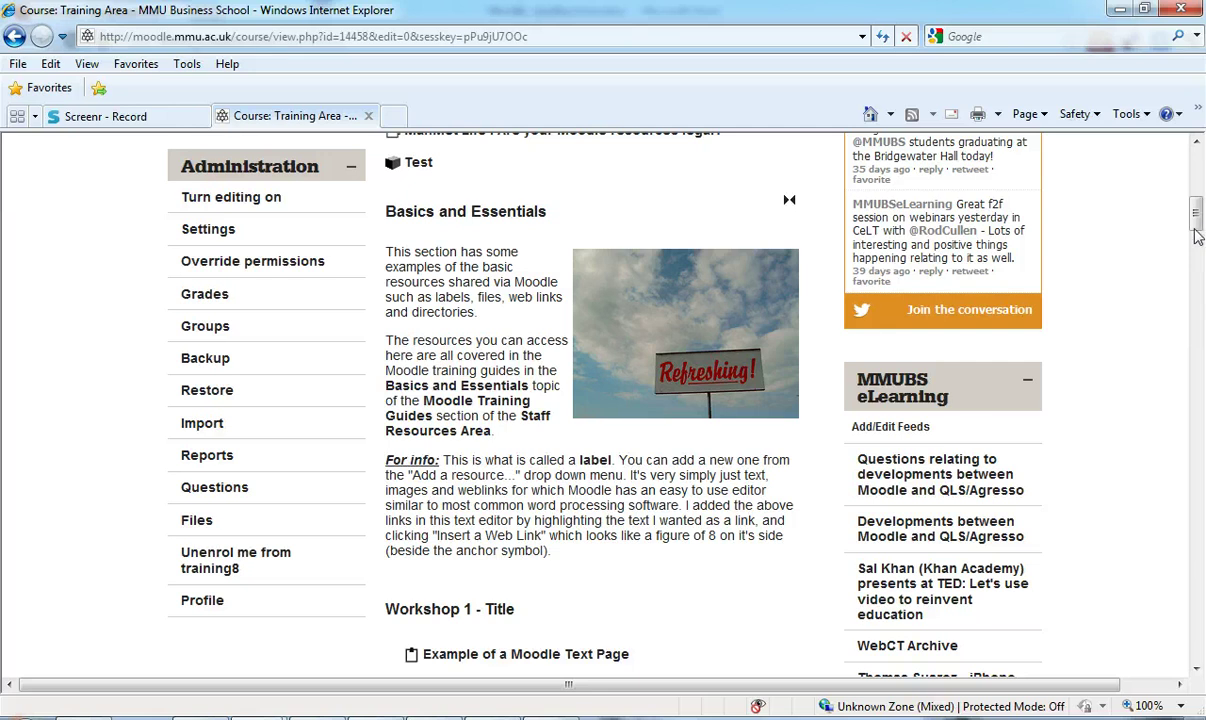
{"action": "left_click_drag", "start_coordinate": [1197, 225], "coordinate": [1193, 190]}
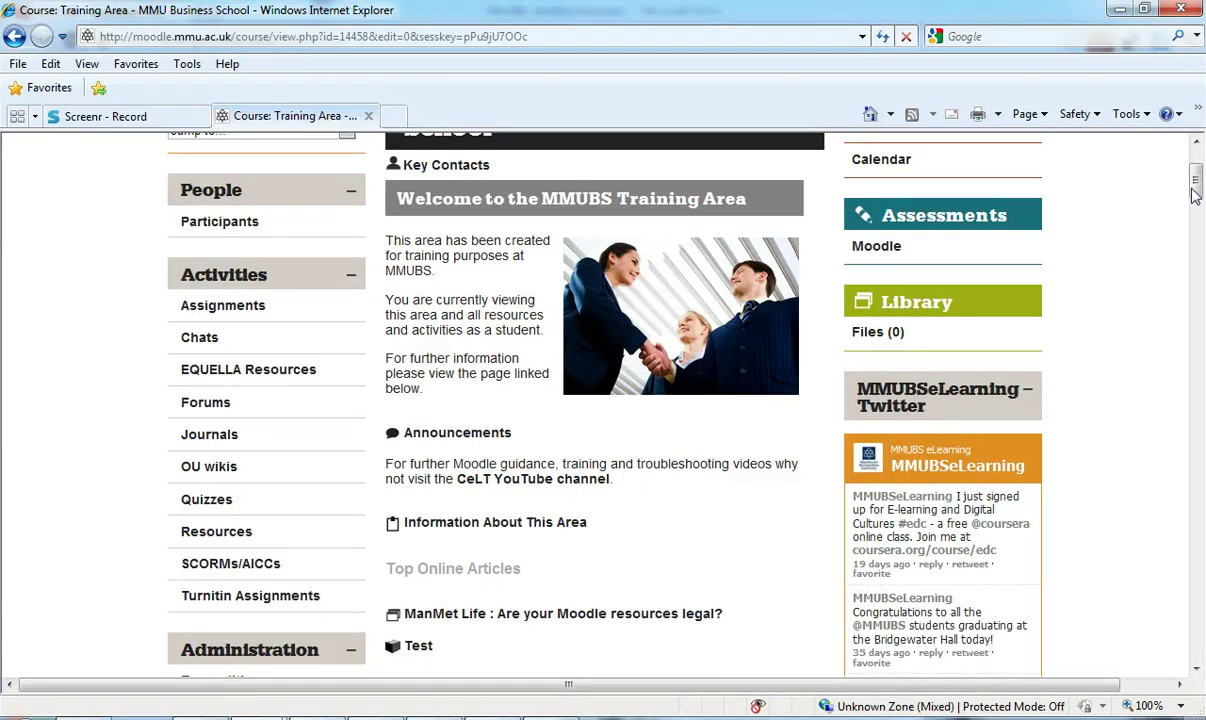
{"action": "mouse_move", "coordinate": [1193, 195]}
{"action": "left_mouse_down"}
{"action": "mouse_move", "coordinate": [1198, 207]}
{"action": "mouse_move", "coordinate": [1197, 172]}
{"action": "left_mouse_up"}
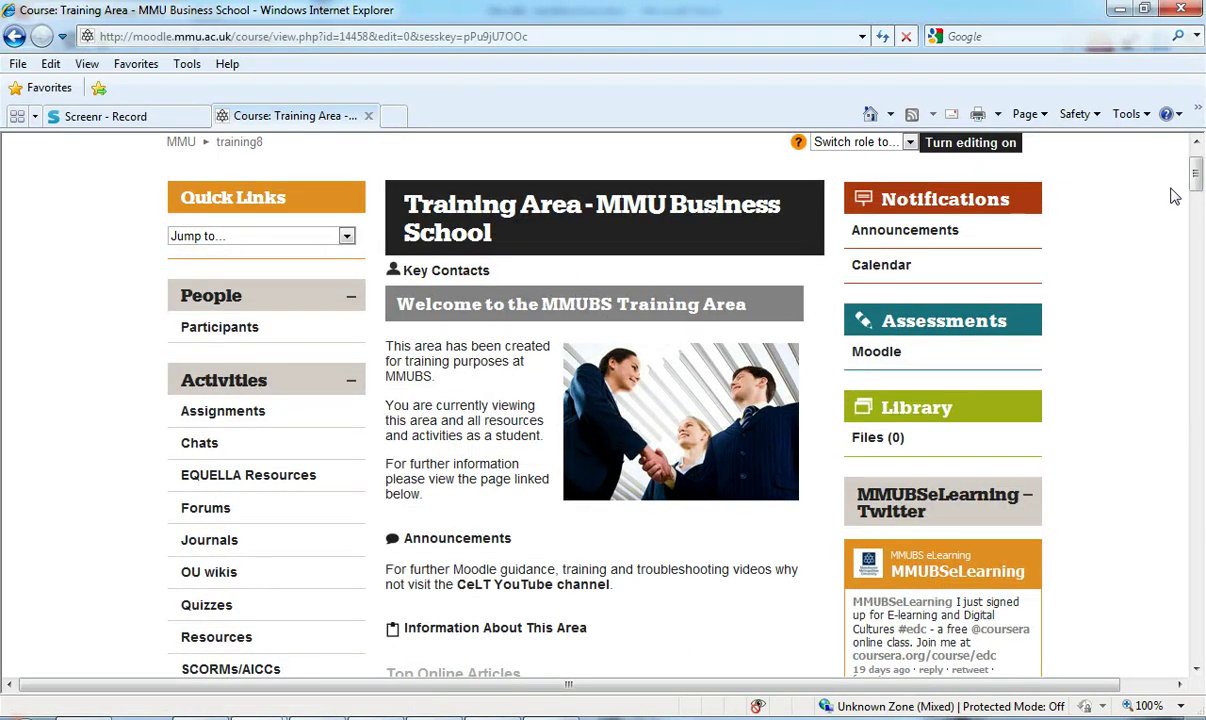
{"action": "left_click_drag", "start_coordinate": [1196, 186], "coordinate": [1196, 177]}
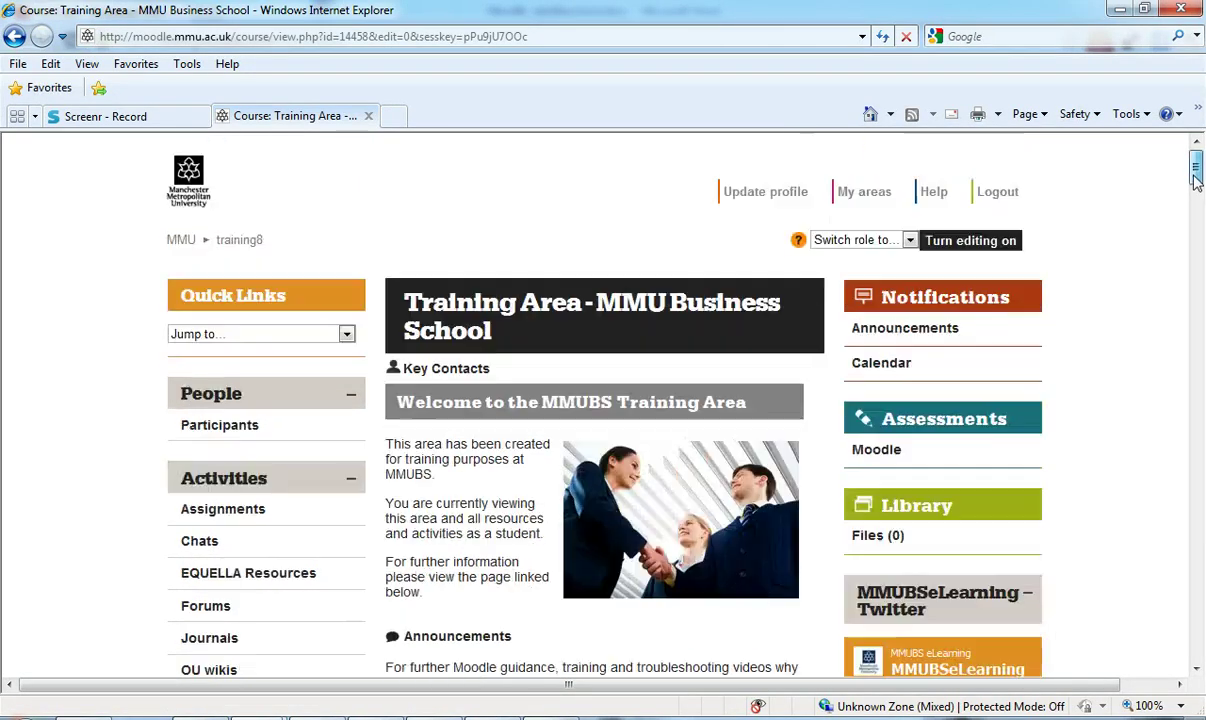
{"action": "left_click", "coordinate": [956, 244]}
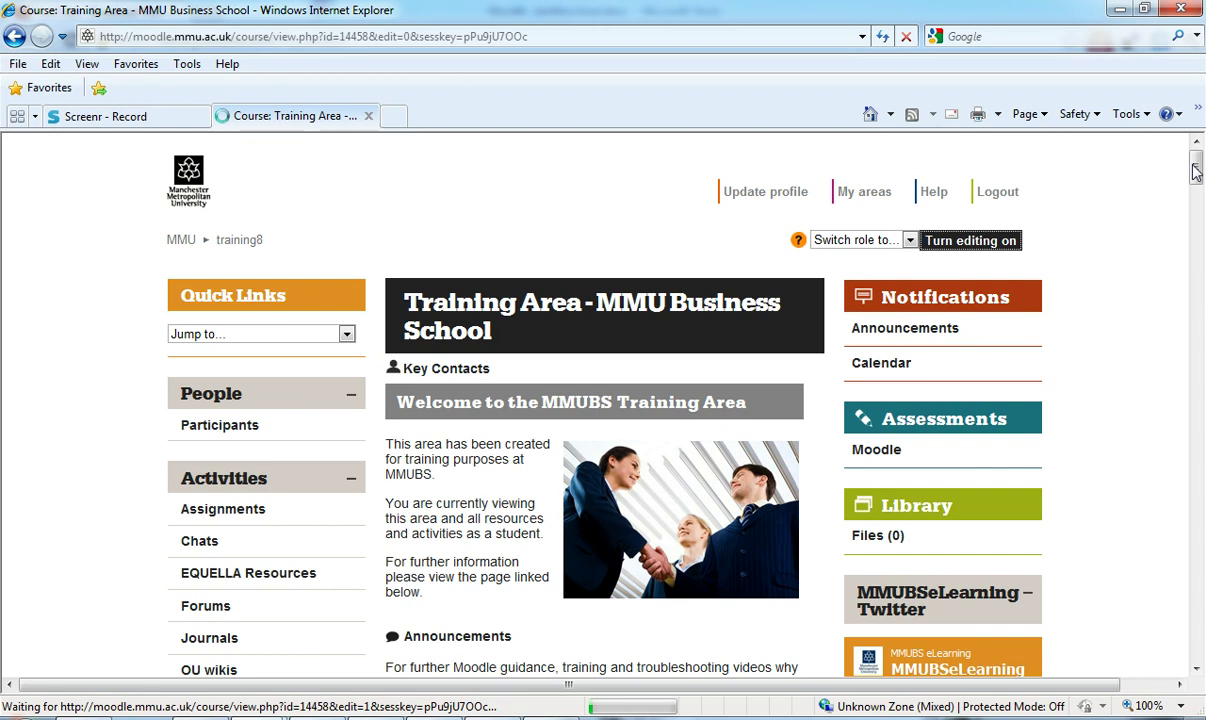
Step: Start adding a new label resource to the course's welcome section, above Basics and Essentials
{"action": "scroll", "coordinate": [1196, 172], "scroll_direction": "down", "scroll_amount": 3}
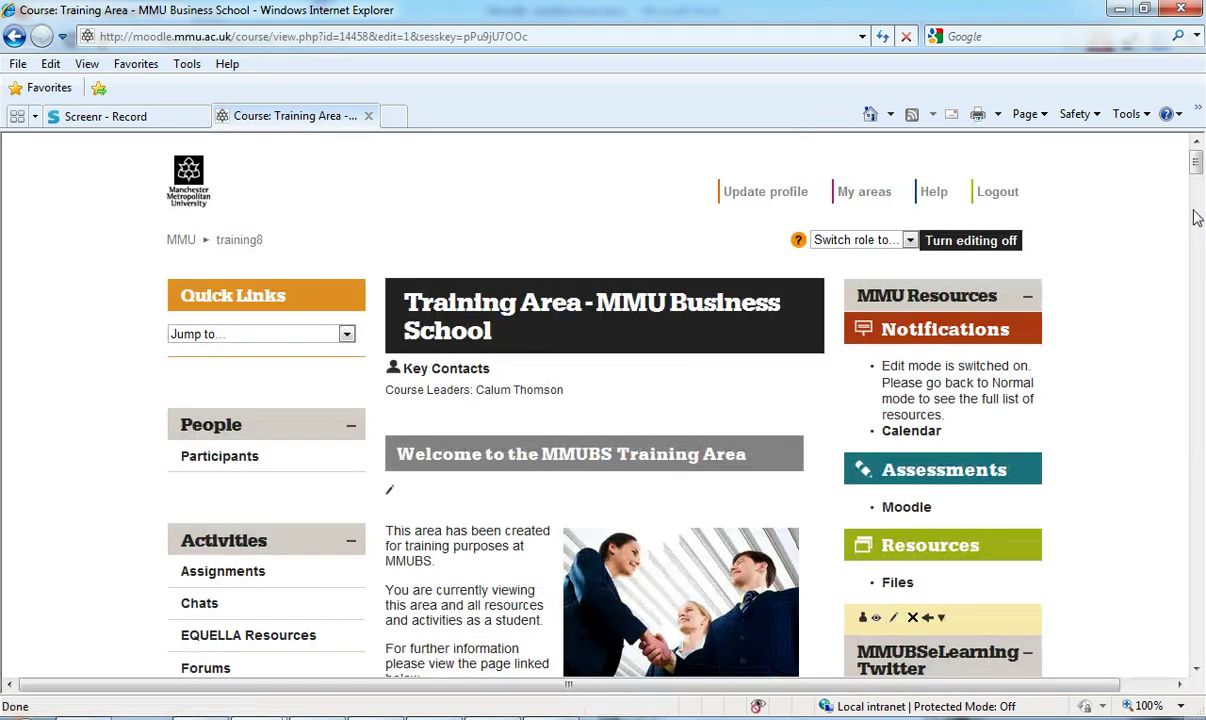
{"action": "scroll", "coordinate": [1196, 218], "scroll_direction": "down", "scroll_amount": 5}
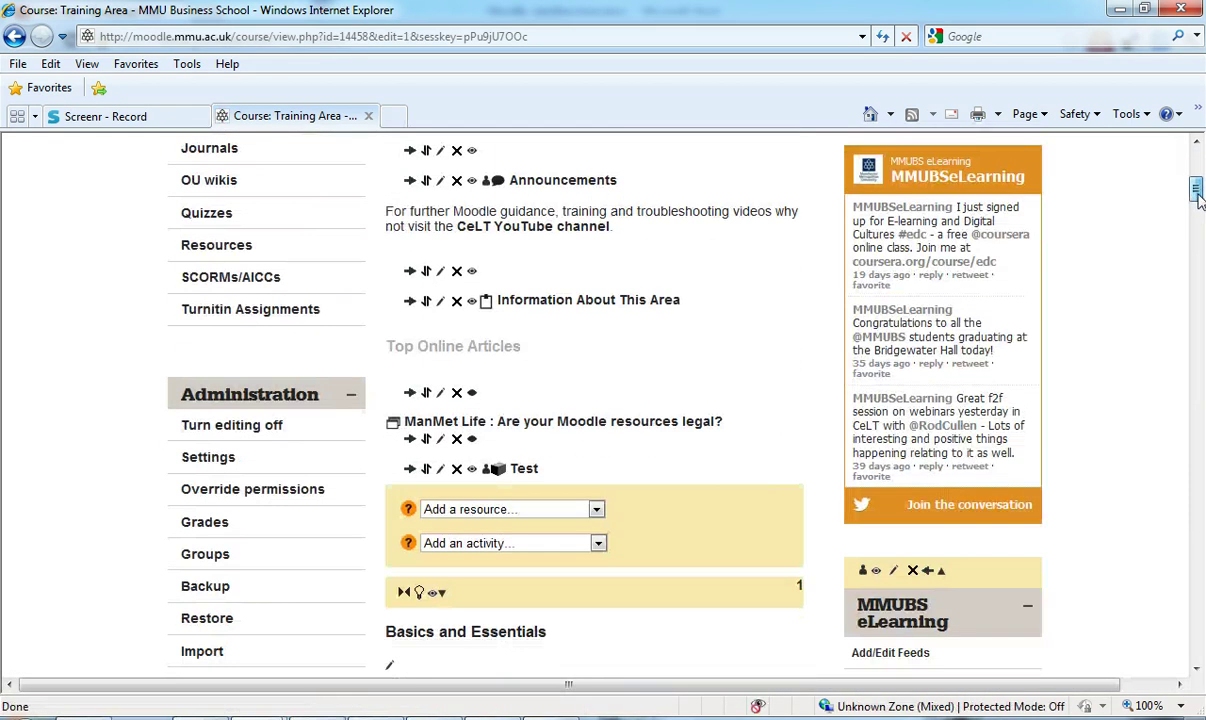
{"action": "scroll", "coordinate": [1197, 195], "scroll_direction": "up", "scroll_amount": 3}
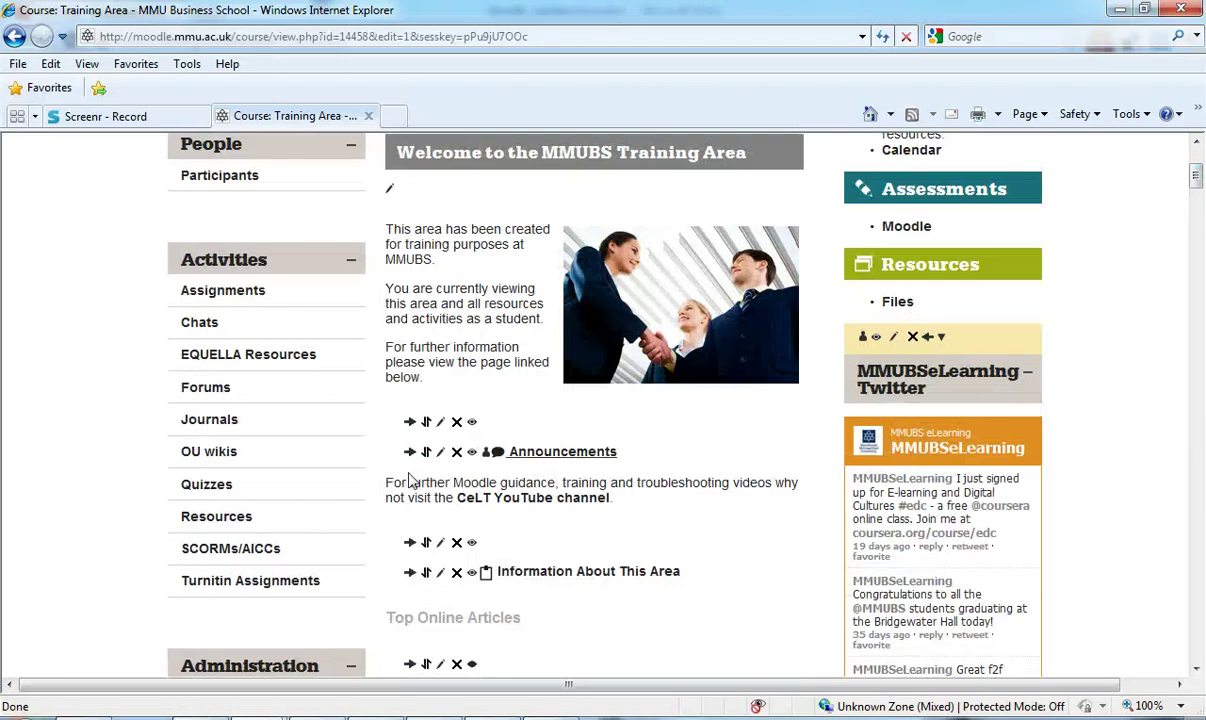
{"action": "scroll", "coordinate": [1197, 193], "scroll_direction": "down", "scroll_amount": 3}
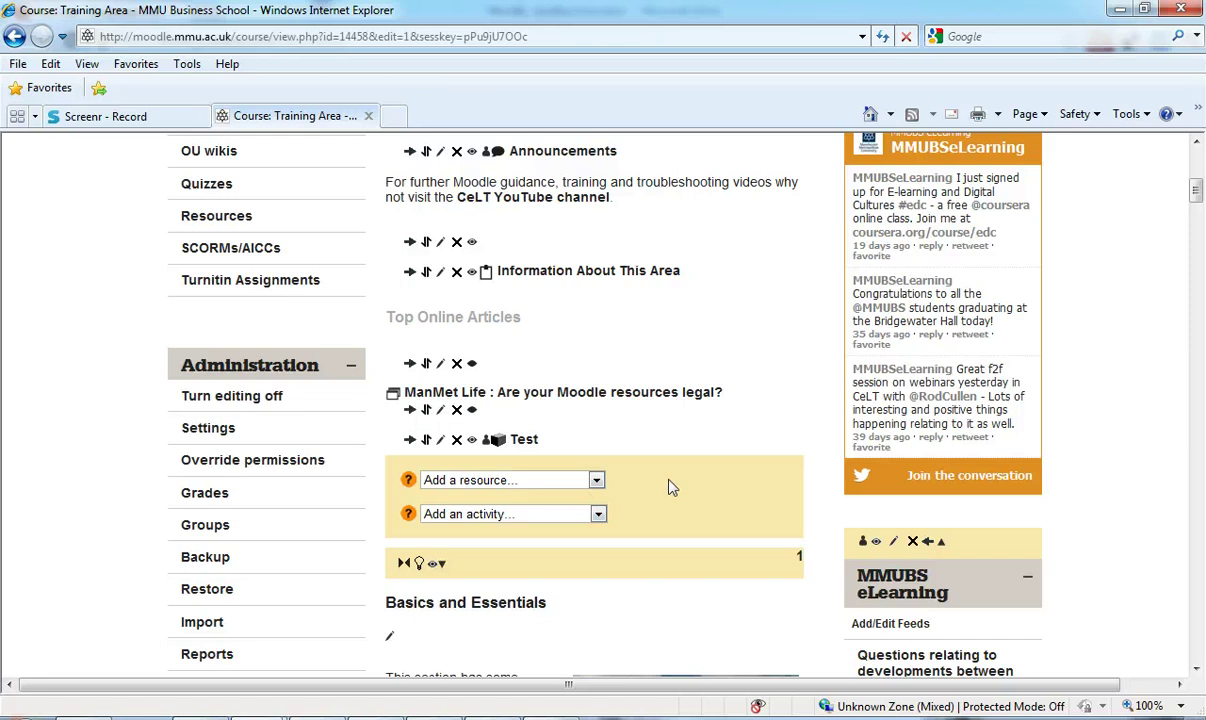
{"action": "left_click", "coordinate": [596, 481]}
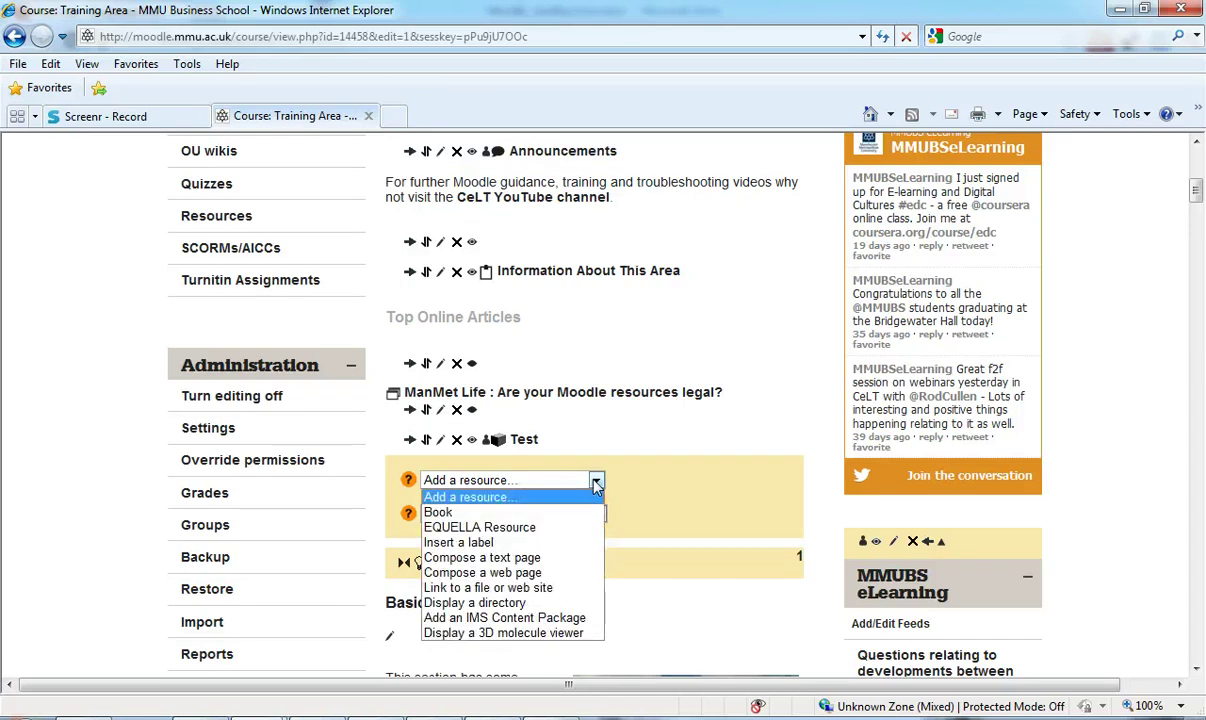
{"action": "left_click", "coordinate": [494, 544]}
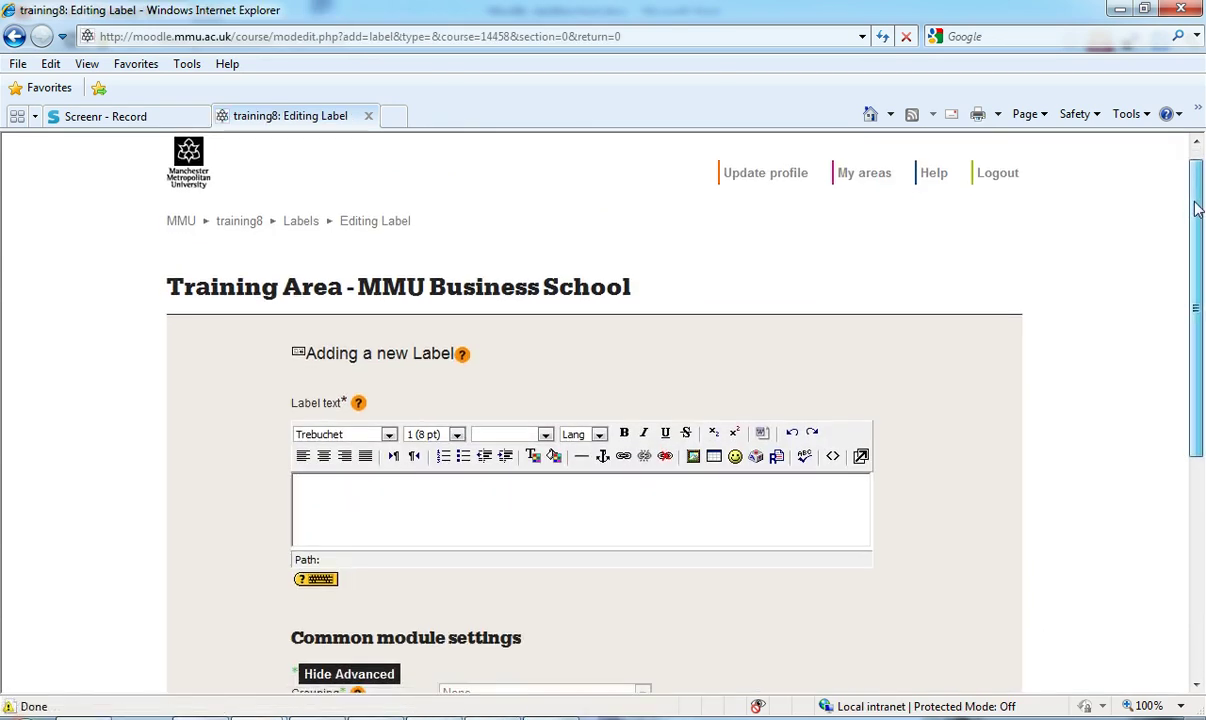
Step: Enter "Hello," as the opening line of the label text and start a new paragraph below it
{"action": "left_click_drag", "start_coordinate": [1197, 217], "coordinate": [1197, 226]}
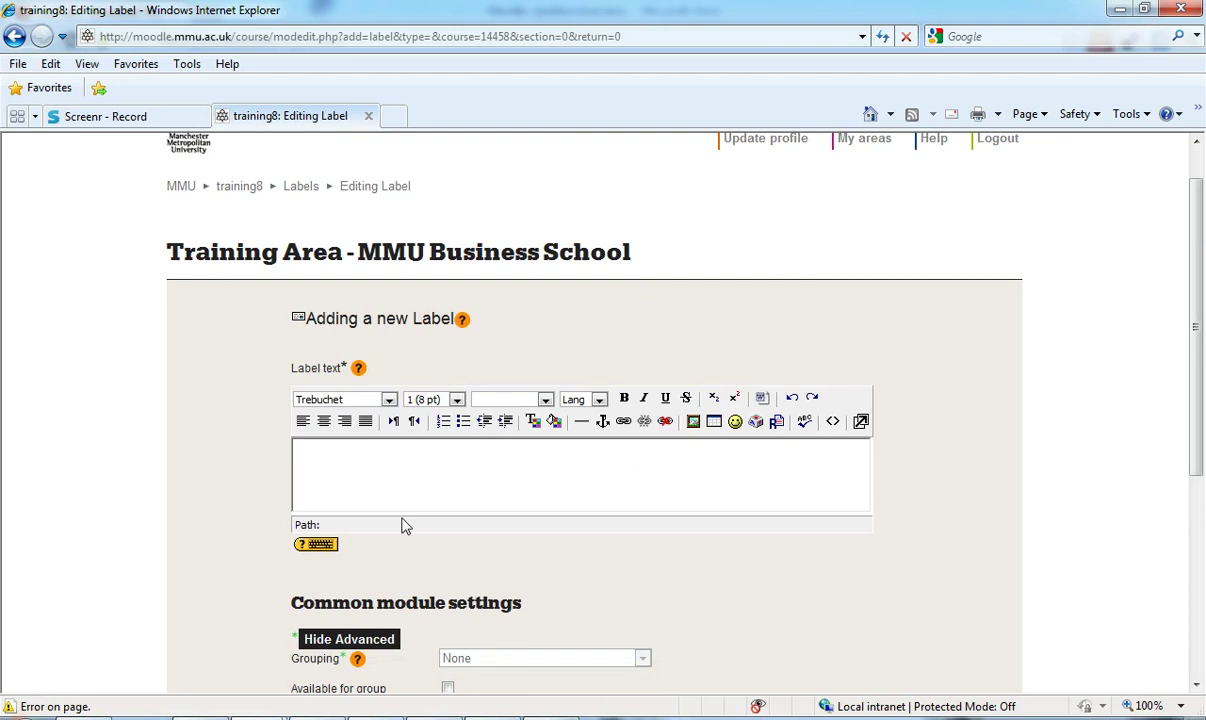
{"action": "left_click", "coordinate": [453, 468]}
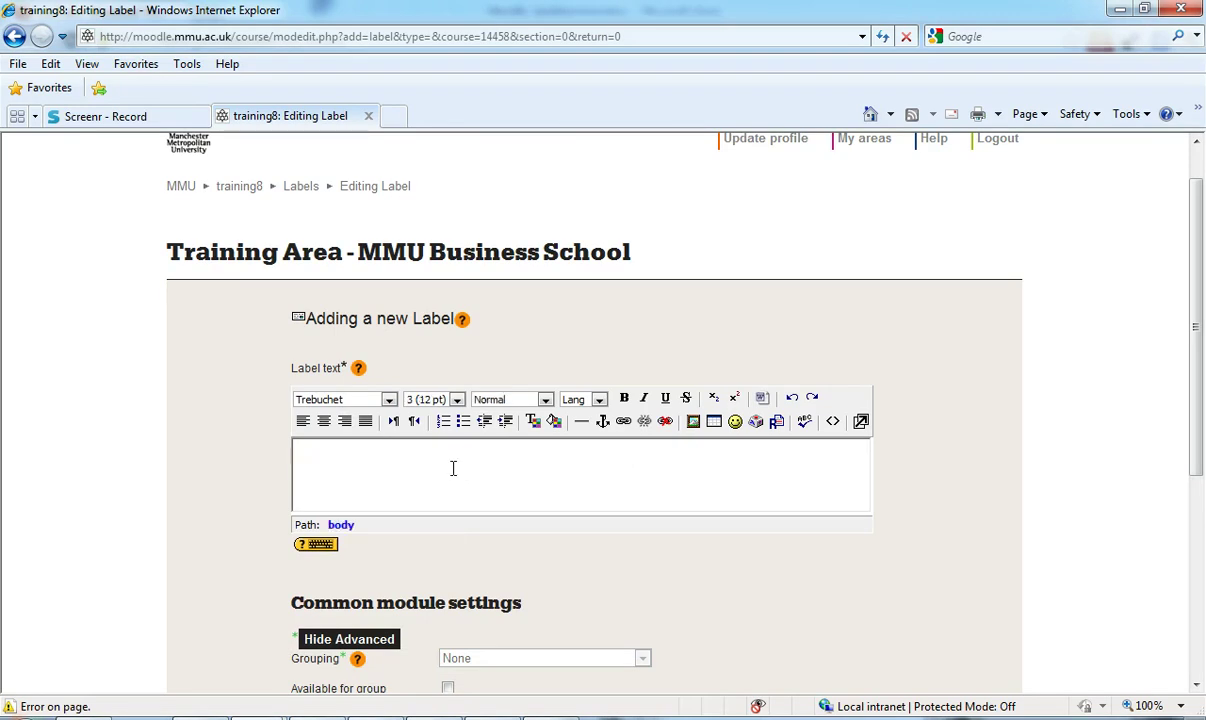
{"action": "type", "text": "Hello"}
{"action": "key", "text": "Return"}
{"action": "key", "text": "Return"}
{"action": "type", "text": "This"}
{"action": "key", "text": "BackSpace"}
{"action": "key", "text": "BackSpace"}
{"action": "key", "text": "BackSpace"}
{"action": "key", "text": "BackSpace"}
{"action": "key", "text": "BackSpace"}
{"action": "key", "text": "BackSpace"}
{"action": "type", "text": ","}
{"action": "key", "text": "Return"}
{"action": "key", "text": "Return"}
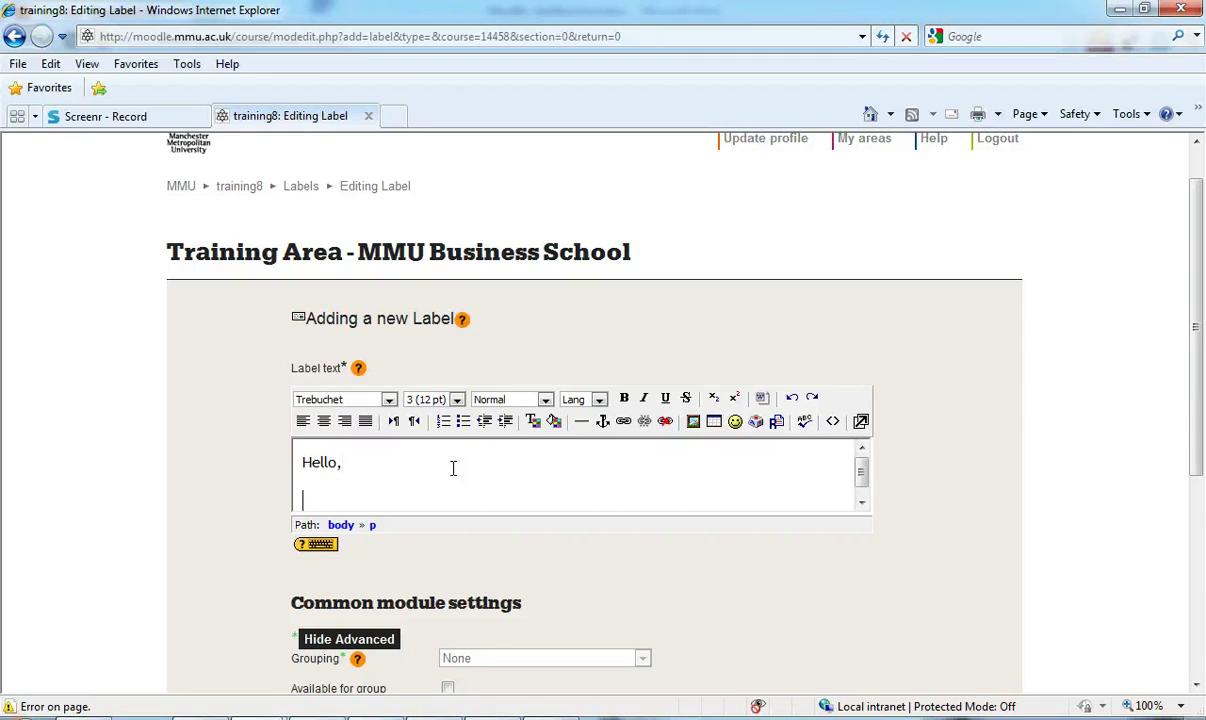
Step: Add the paragraphs "This is a demo text box." and "This is some text." below the greeting
{"action": "type", "text": "This is a demo text box"}
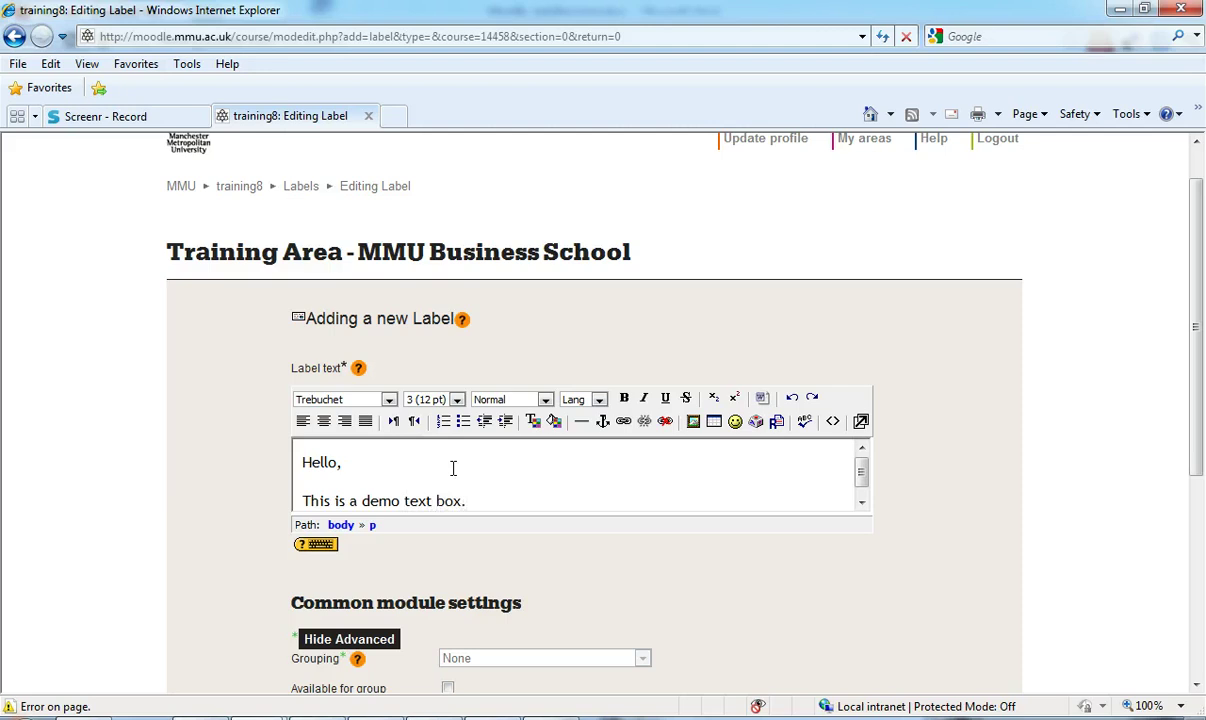
{"action": "type", "text": "."}
{"action": "key", "text": "Return"}
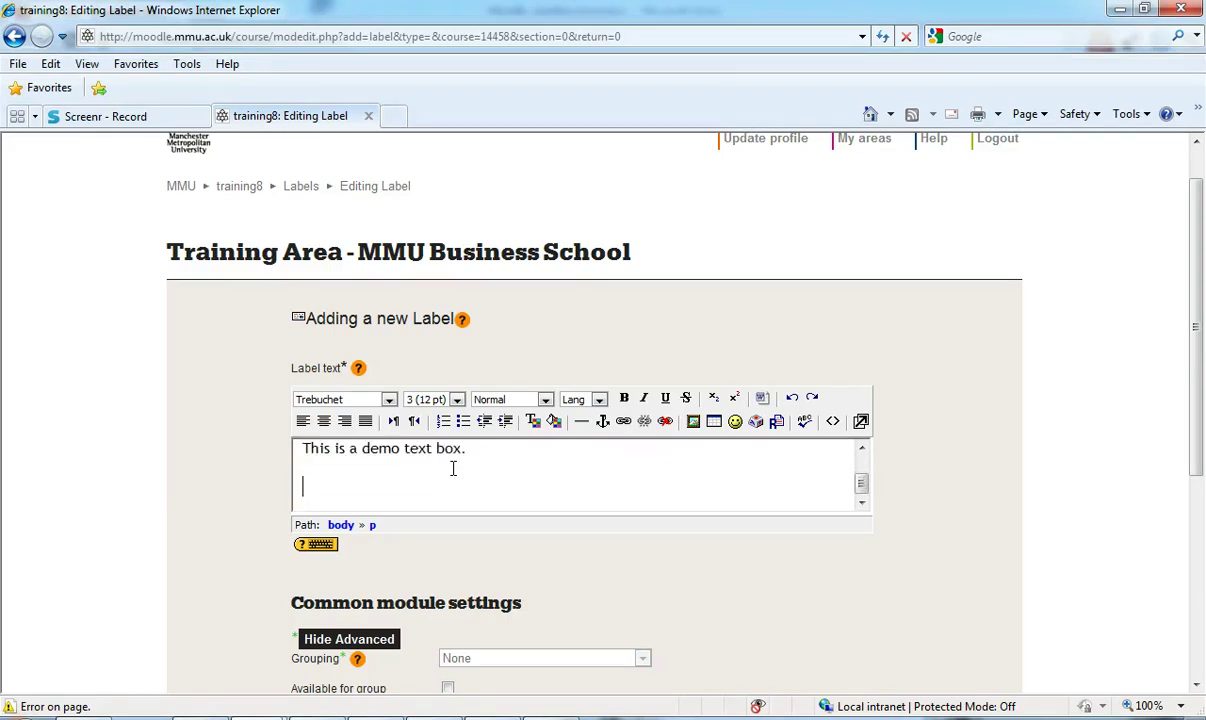
{"action": "type", "text": "This is some text."}
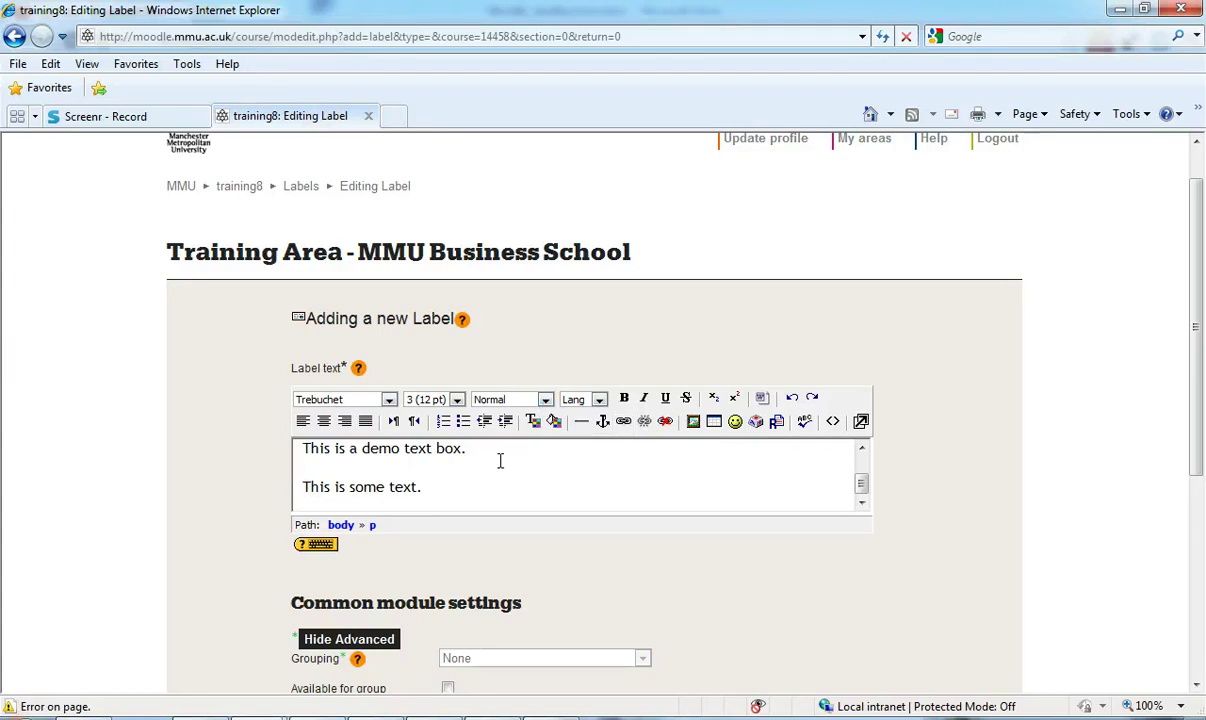
Step: Format the "Hello," line of the label text as Heading 1
{"action": "left_click_drag", "start_coordinate": [861, 484], "coordinate": [861, 466]}
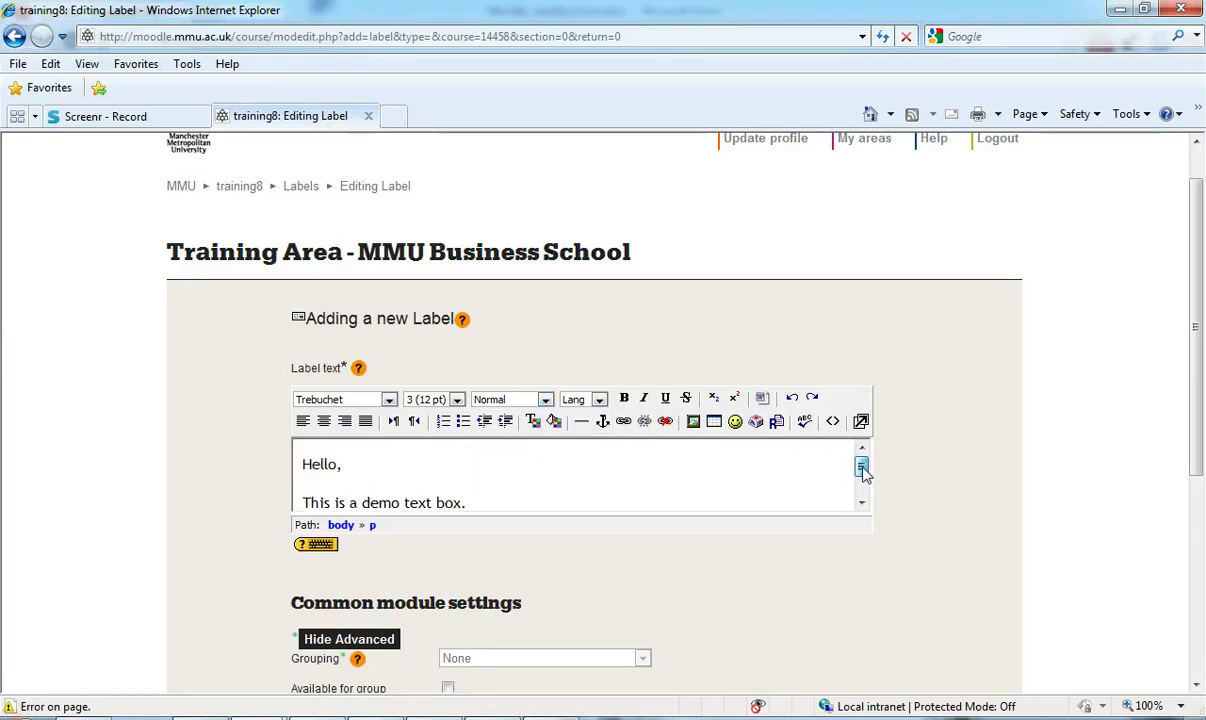
{"action": "left_click_drag", "start_coordinate": [357, 466], "coordinate": [300, 463]}
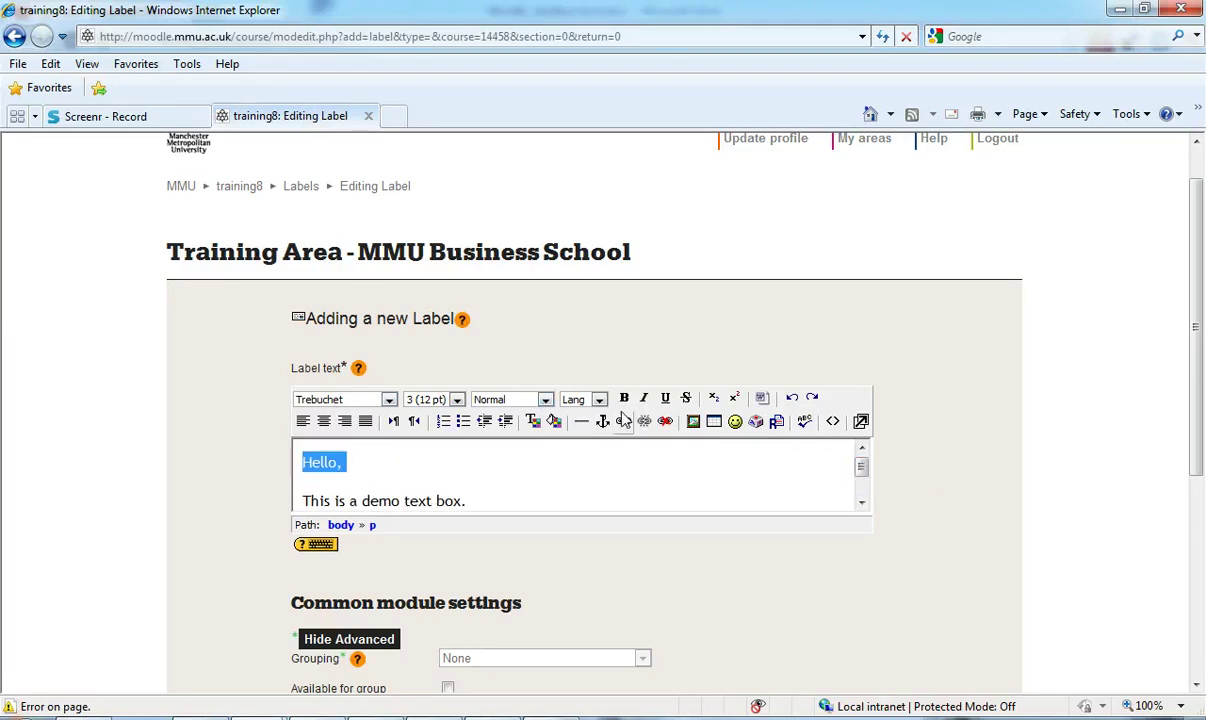
{"action": "left_click", "coordinate": [545, 401]}
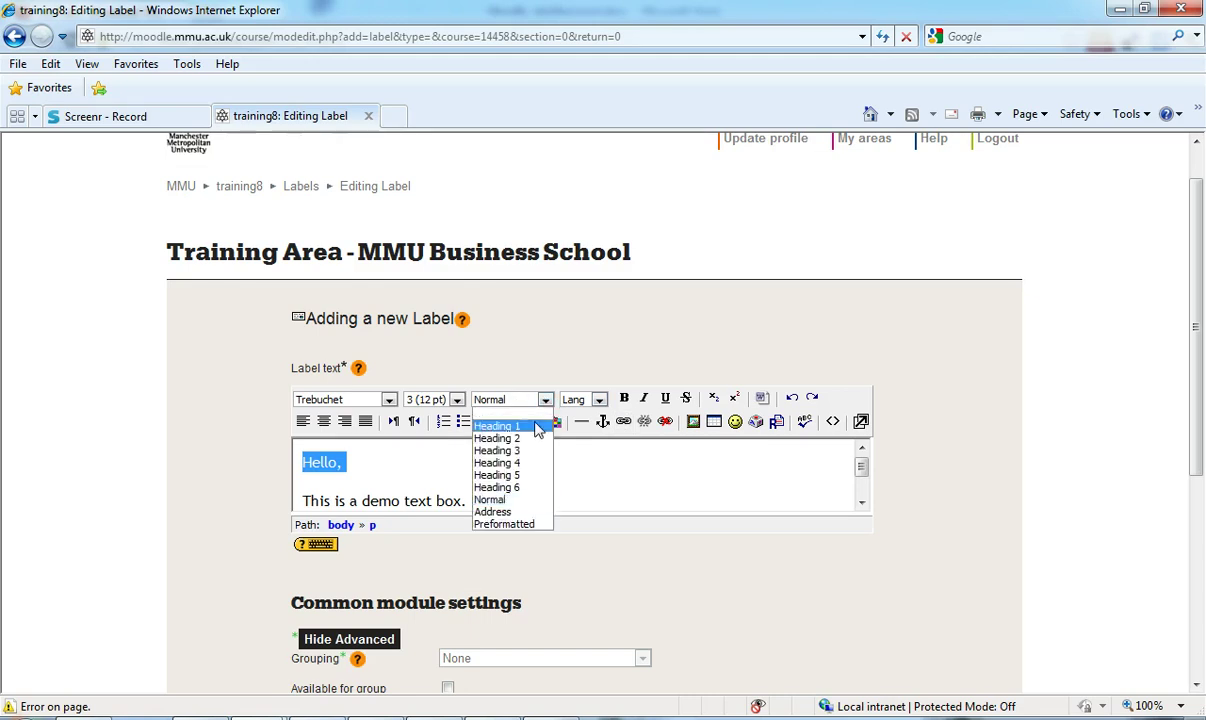
{"action": "left_click", "coordinate": [497, 426]}
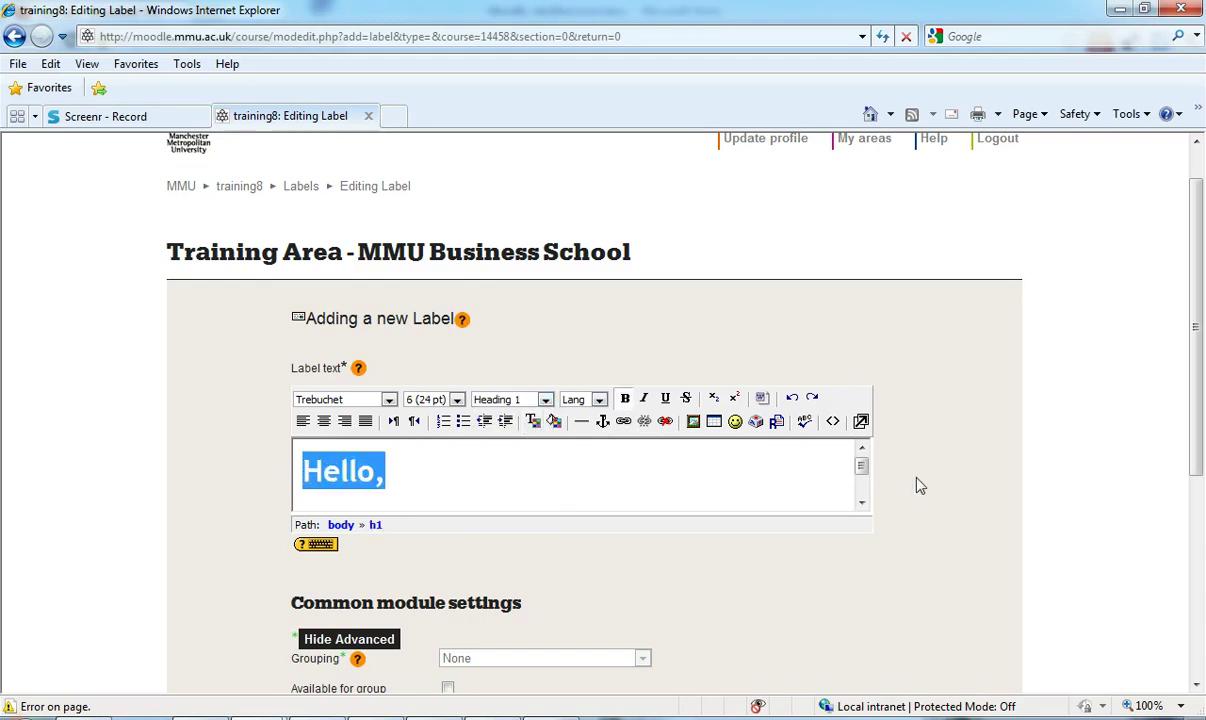
{"action": "left_click", "coordinate": [834, 487]}
Step: Format the line "This is a demo text box." as Heading 2
{"action": "scroll", "coordinate": [866, 477], "scroll_direction": "down", "scroll_amount": 1}
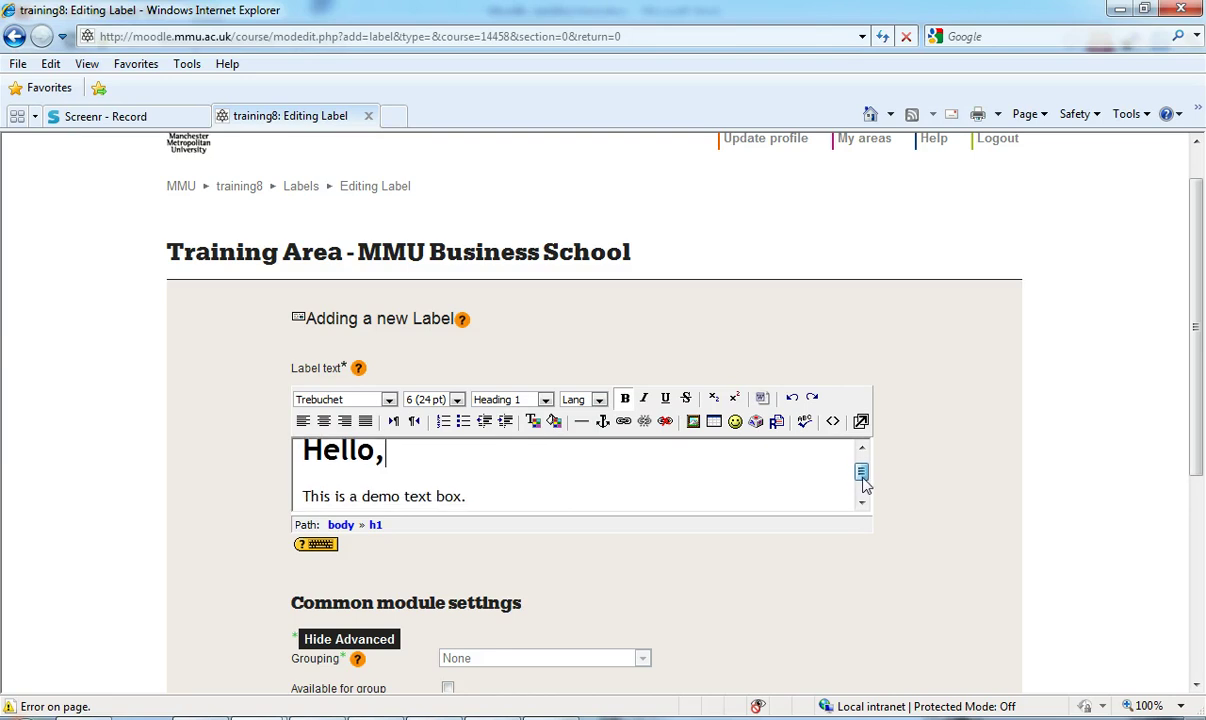
{"action": "left_click_drag", "start_coordinate": [485, 499], "coordinate": [296, 492]}
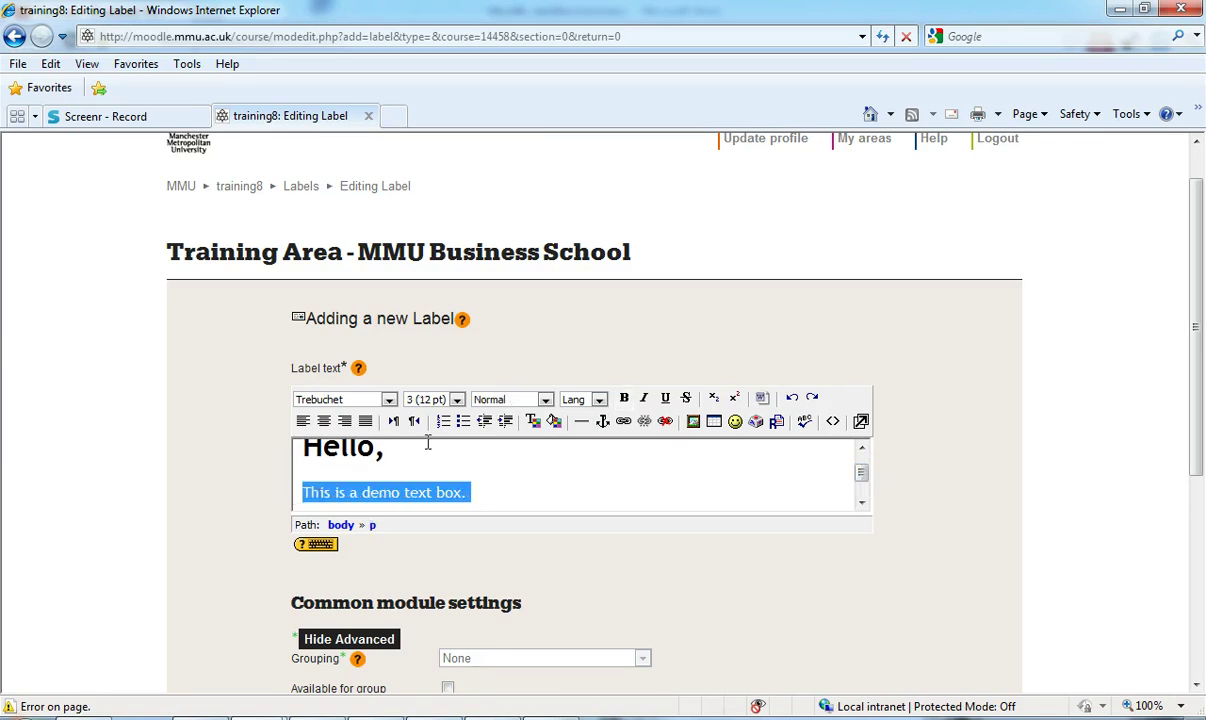
{"action": "left_click", "coordinate": [545, 400]}
{"action": "left_click", "coordinate": [505, 438]}
{"action": "left_click", "coordinate": [727, 463]}
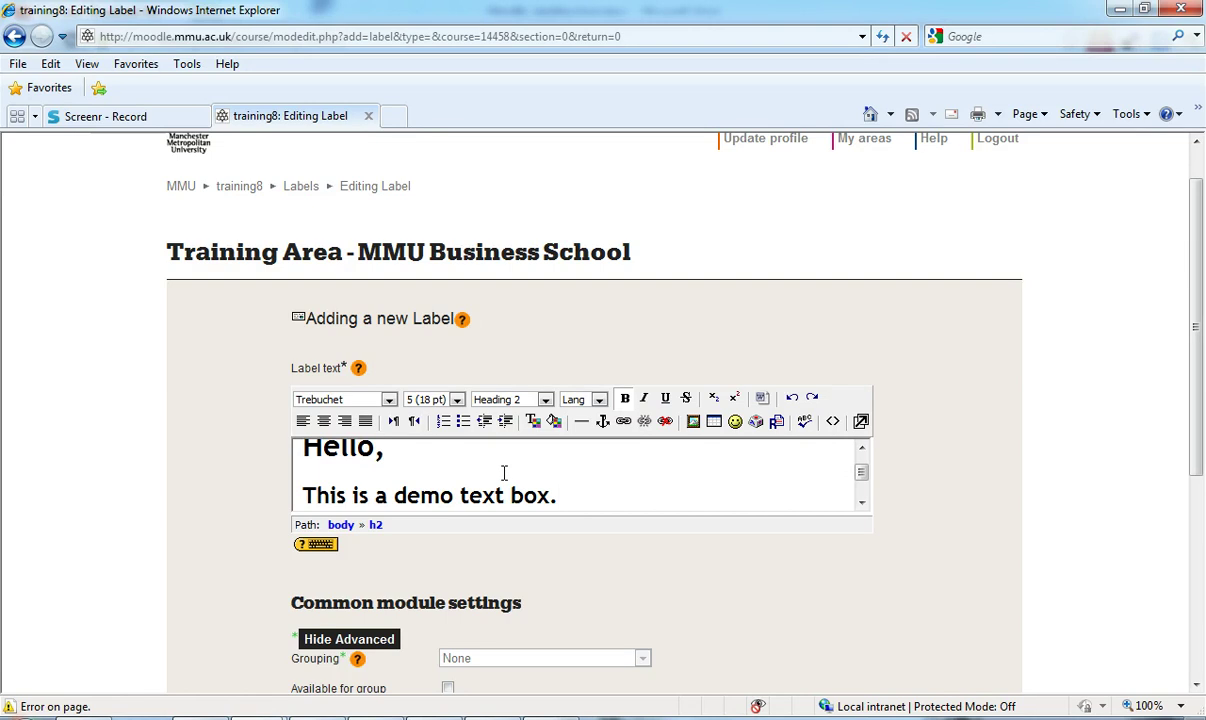
Step: Examine the label text as HTML source and in the fullscreen editor, returning to the regular editor
{"action": "left_click_drag", "start_coordinate": [296, 452], "coordinate": [763, 481]}
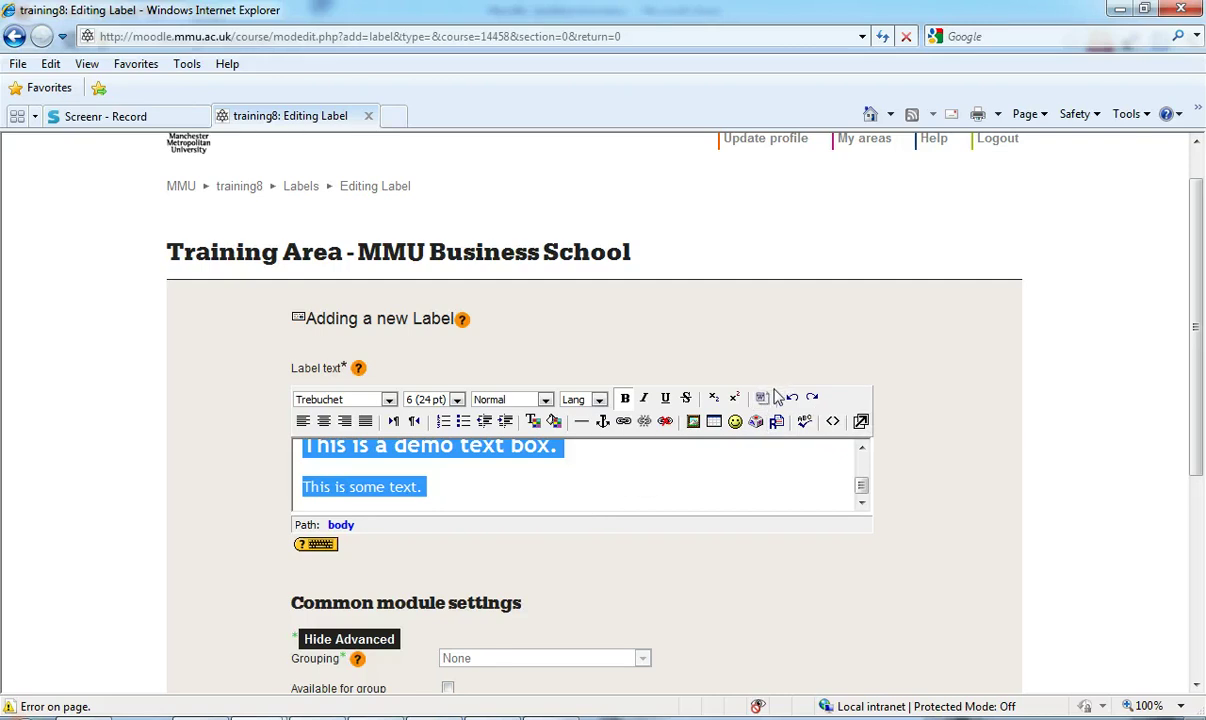
{"action": "left_click", "coordinate": [688, 479]}
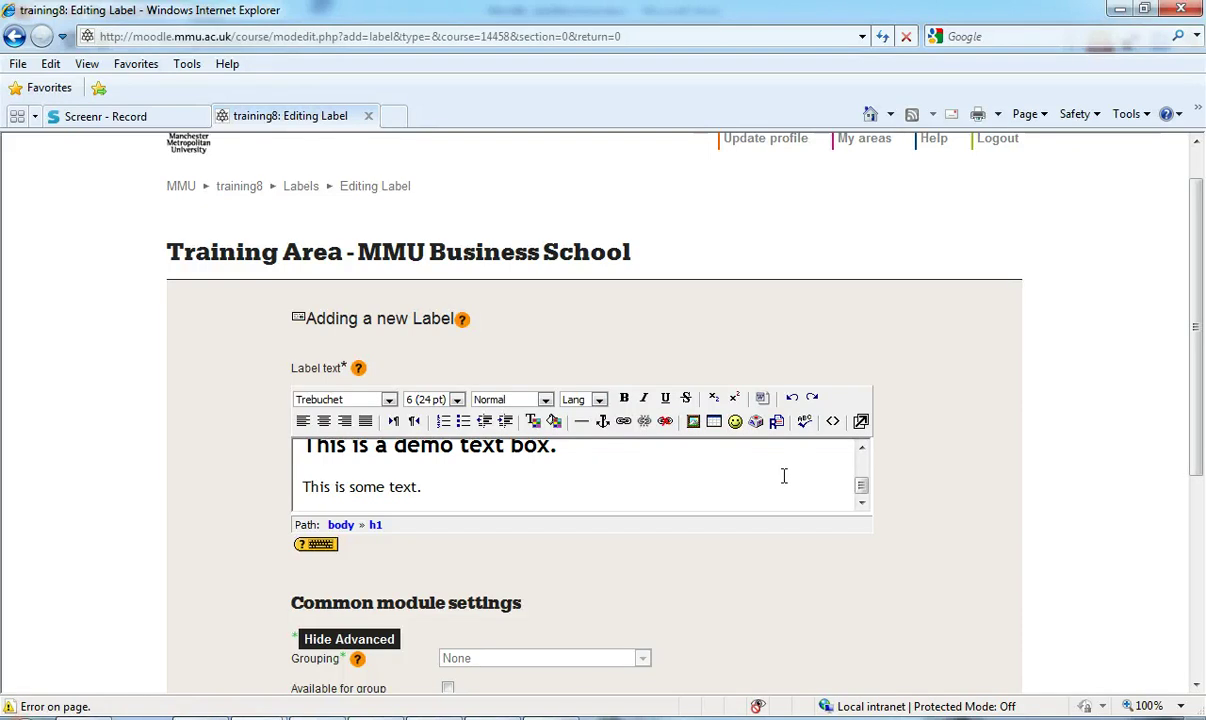
{"action": "left_click", "coordinate": [833, 423]}
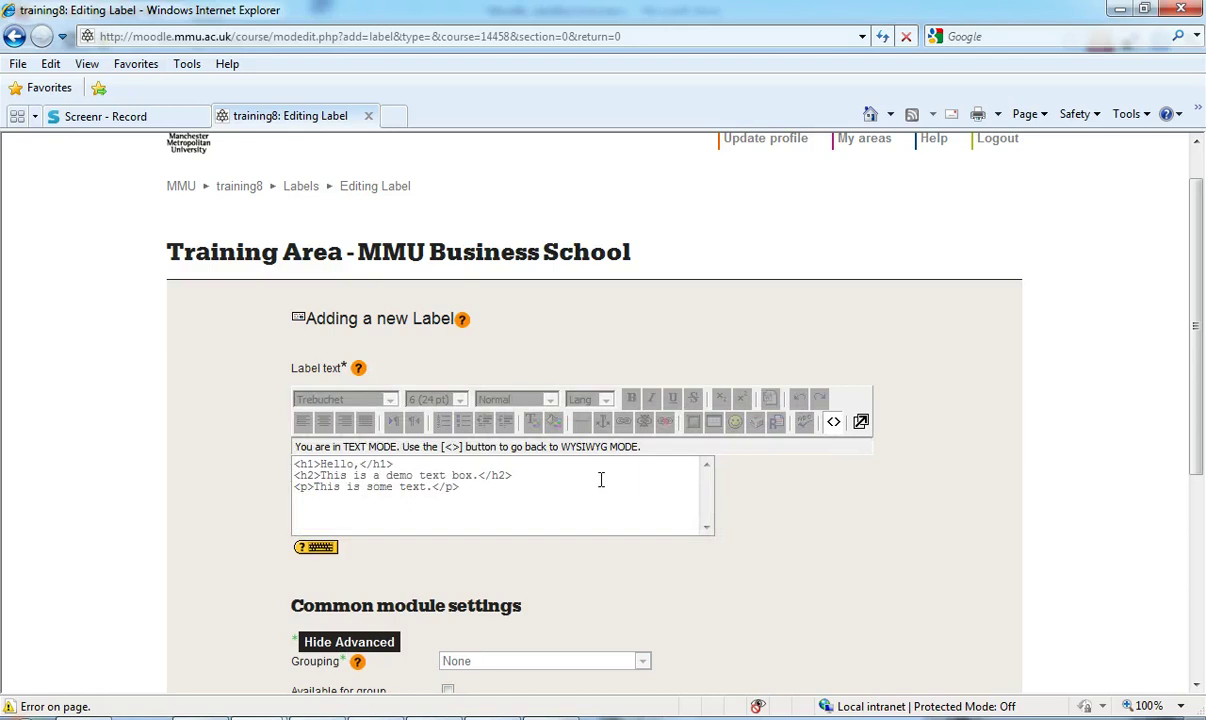
{"action": "left_click_drag", "start_coordinate": [485, 501], "coordinate": [294, 472]}
{"action": "left_click", "coordinate": [843, 521]}
{"action": "left_click", "coordinate": [833, 423]}
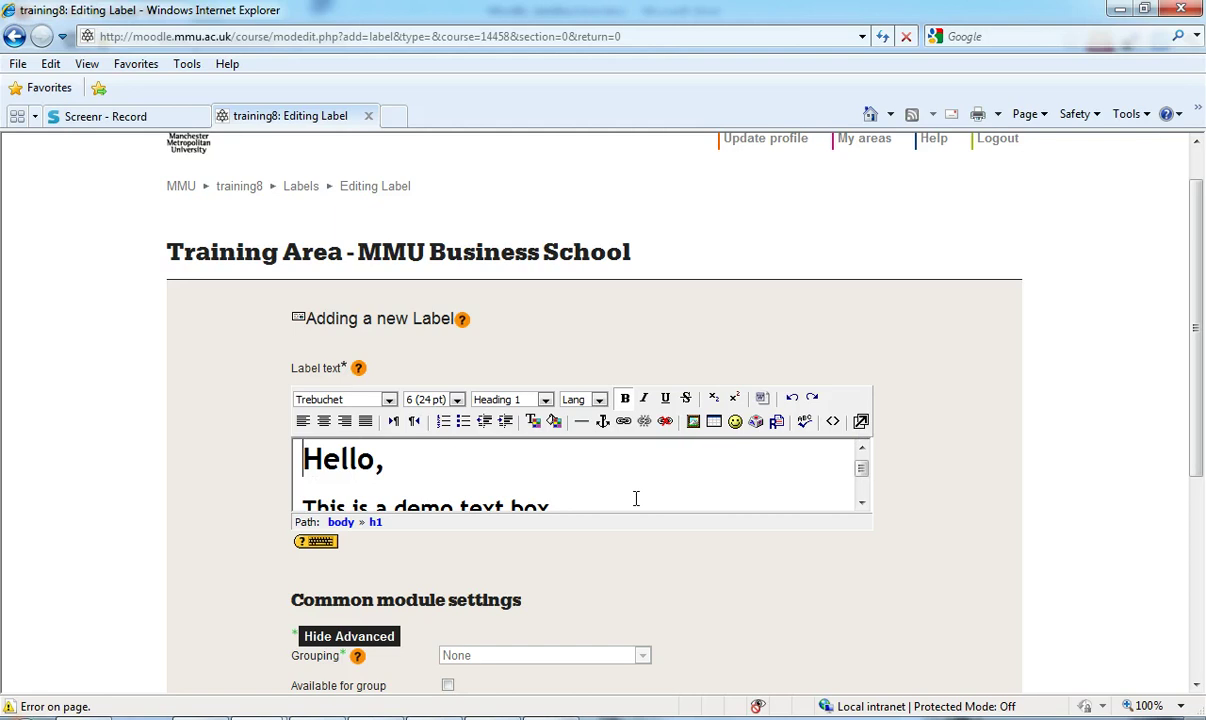
{"action": "left_click", "coordinate": [862, 422]}
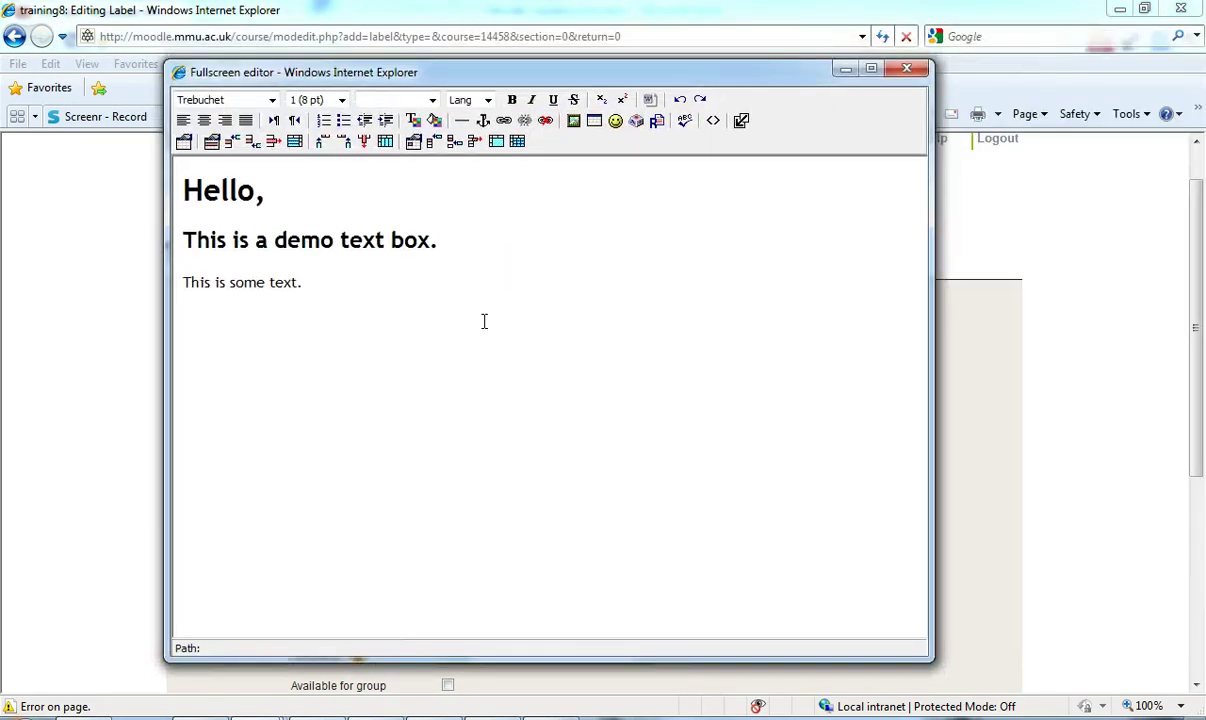
{"action": "left_click", "coordinate": [907, 70]}
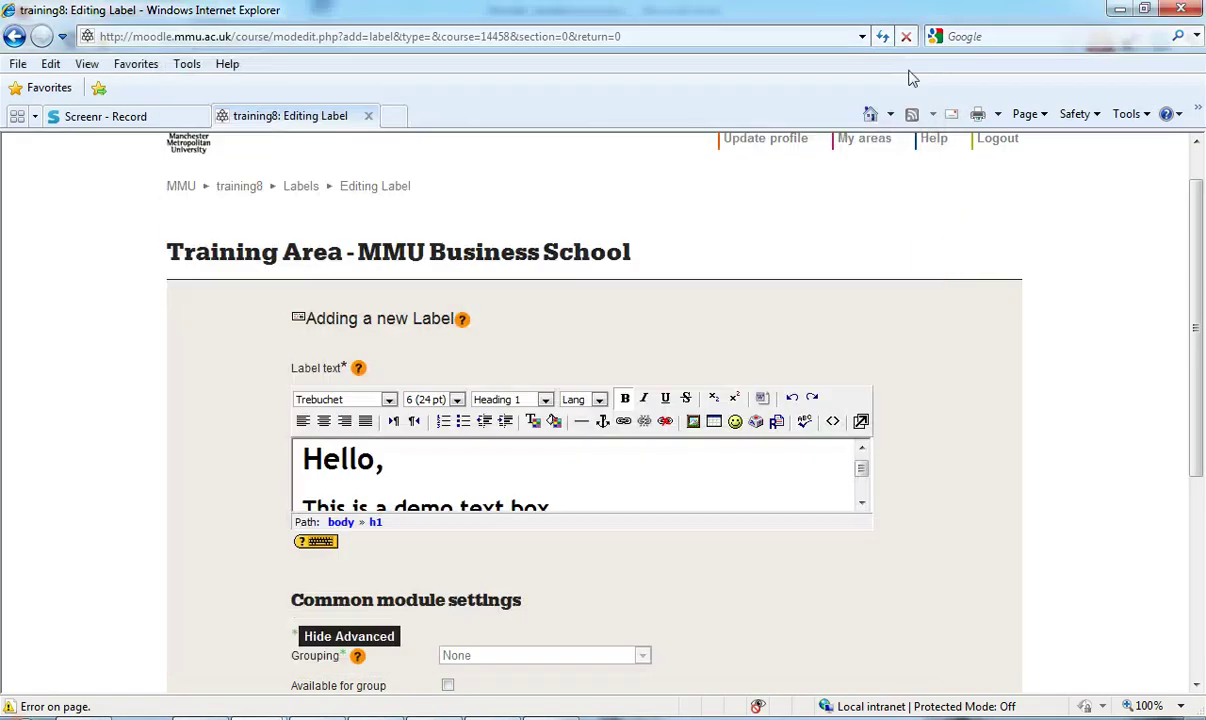
Step: Save the label, return to the course page and check the label in the welcome section
{"action": "left_click_drag", "start_coordinate": [1190, 242], "coordinate": [1190, 357]}
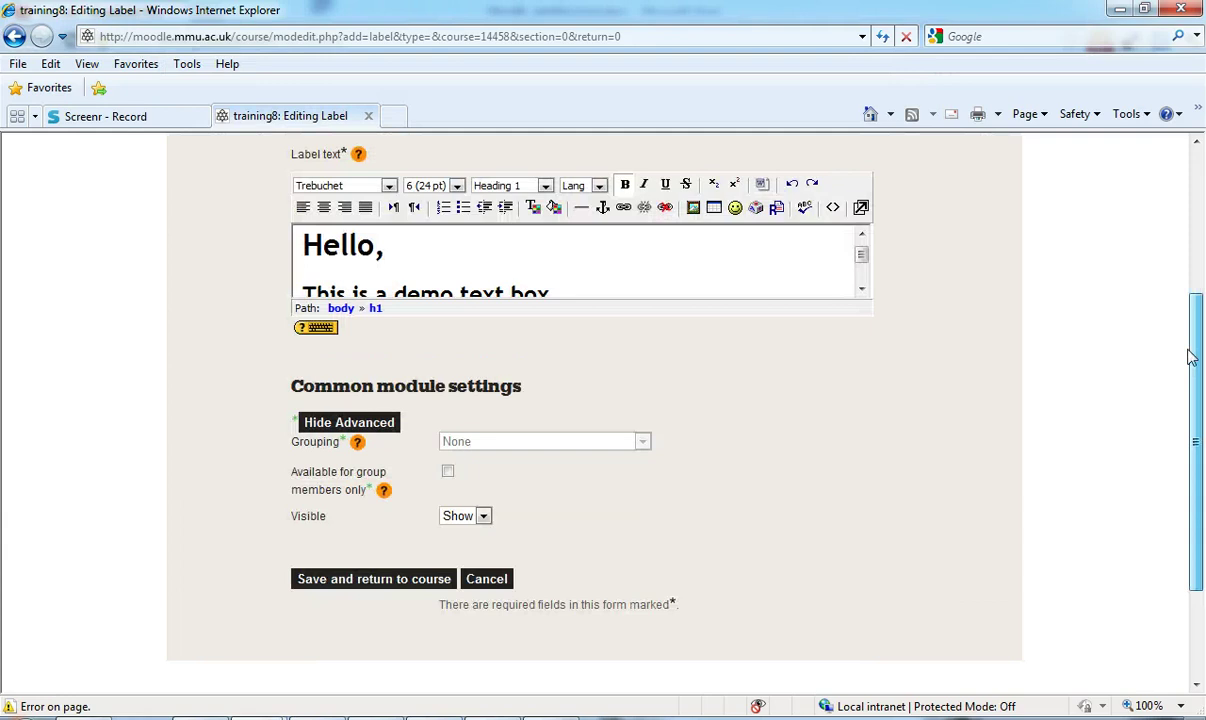
{"action": "left_click", "coordinate": [336, 580]}
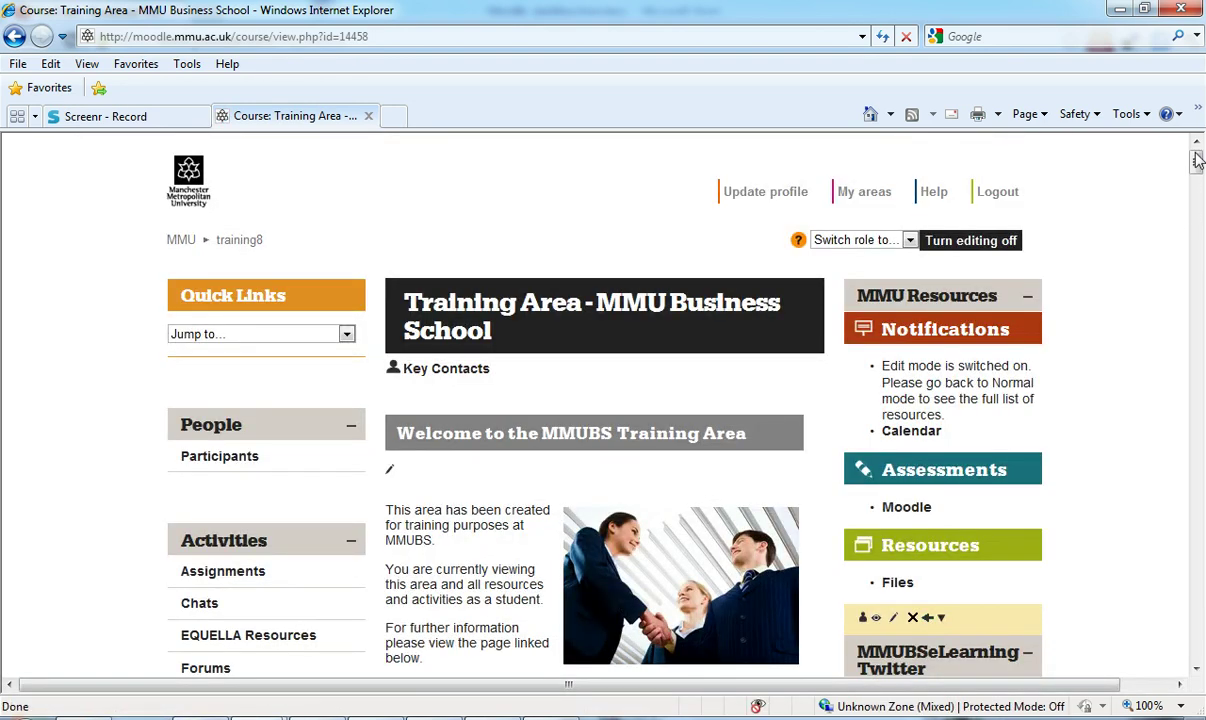
{"action": "left_click_drag", "start_coordinate": [1197, 163], "coordinate": [1197, 197]}
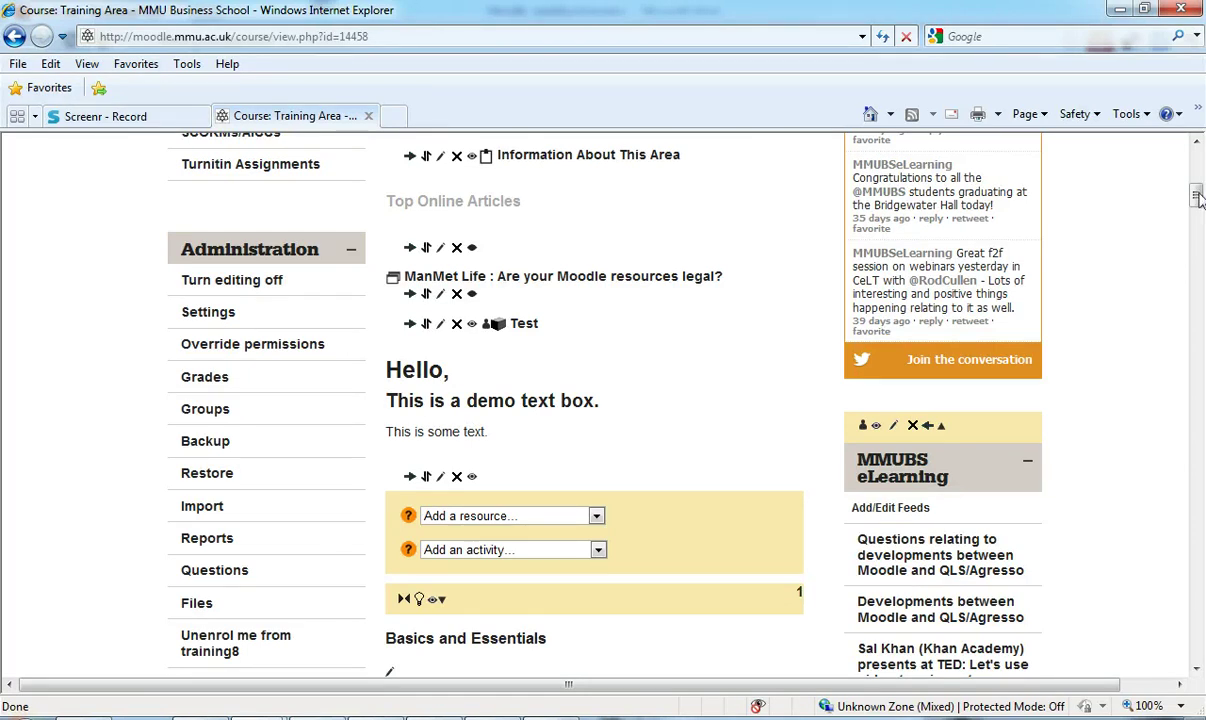
{"action": "scroll", "coordinate": [1197, 195], "scroll_direction": "up", "scroll_amount": 5}
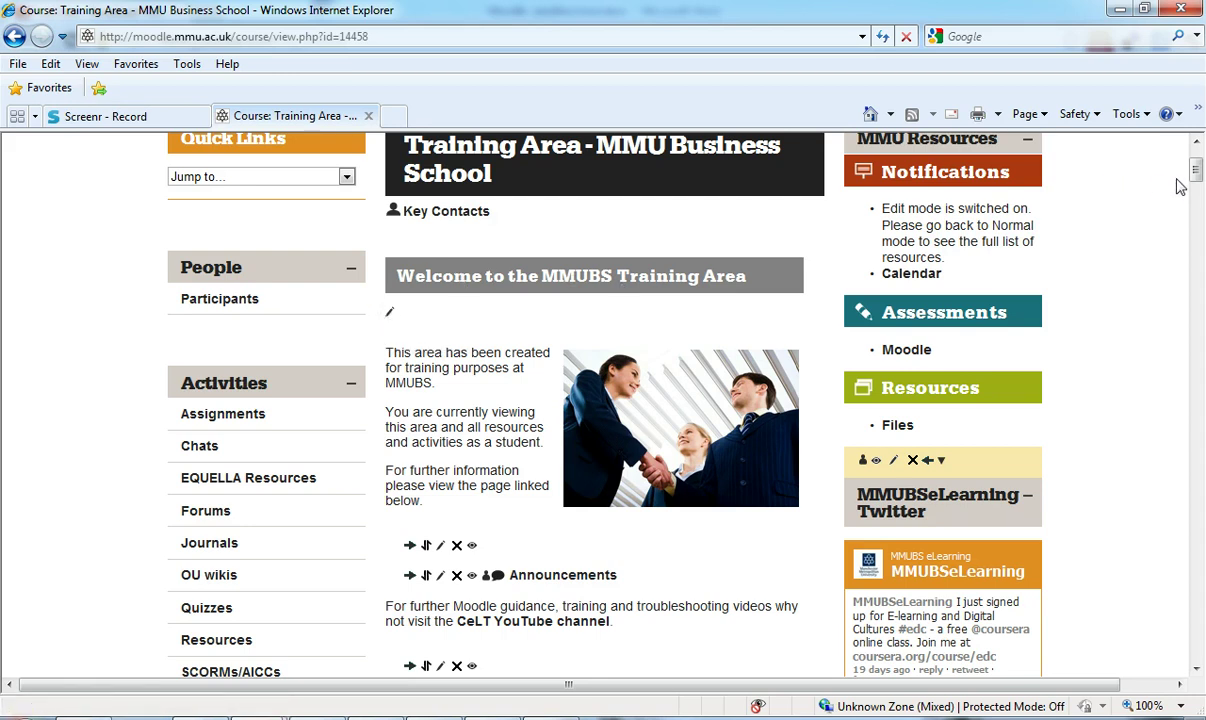
Step: Open the summary of topic 1 for editing and format its "Basics and Essentials" title as Heading 2
{"action": "left_click_drag", "start_coordinate": [1195, 168], "coordinate": [1198, 221]}
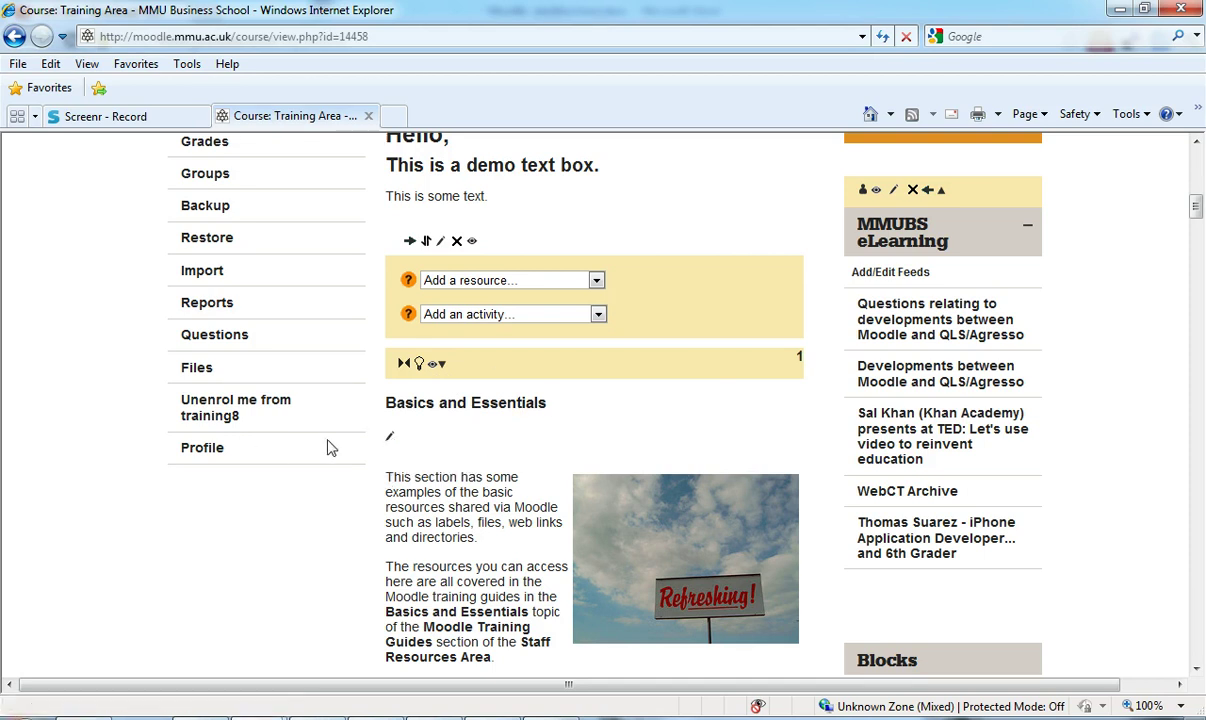
{"action": "left_click", "coordinate": [390, 438]}
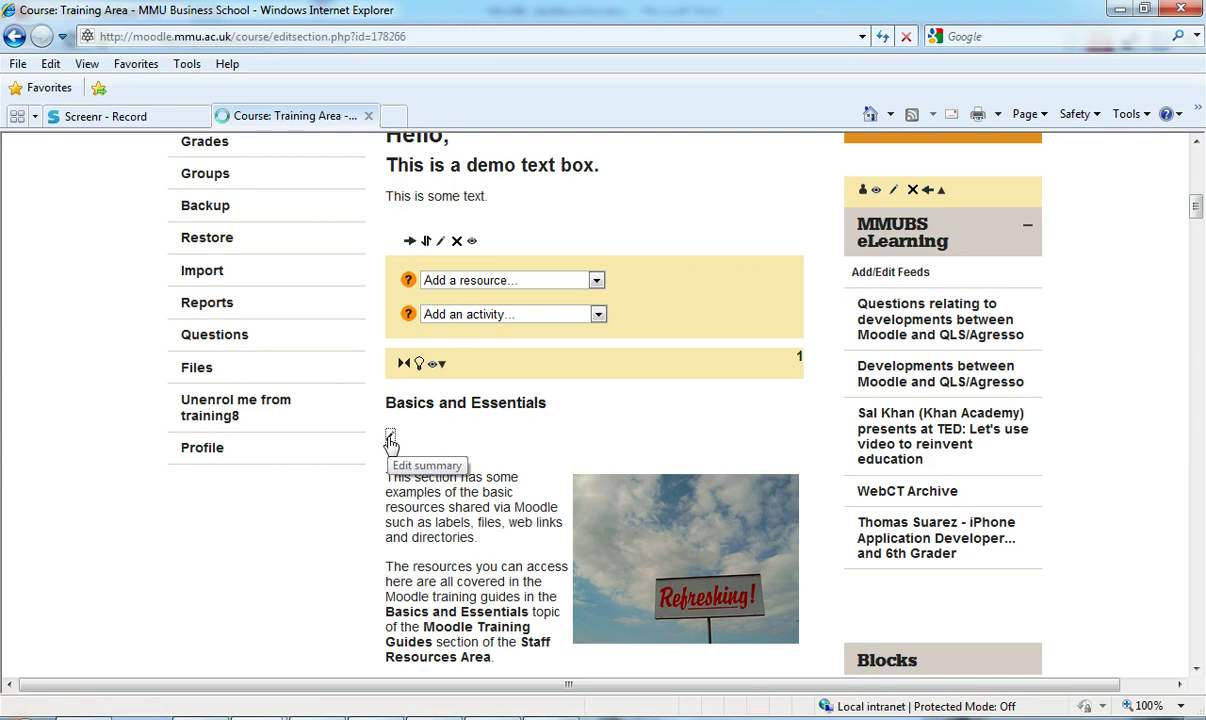
{"action": "left_click", "coordinate": [595, 477]}
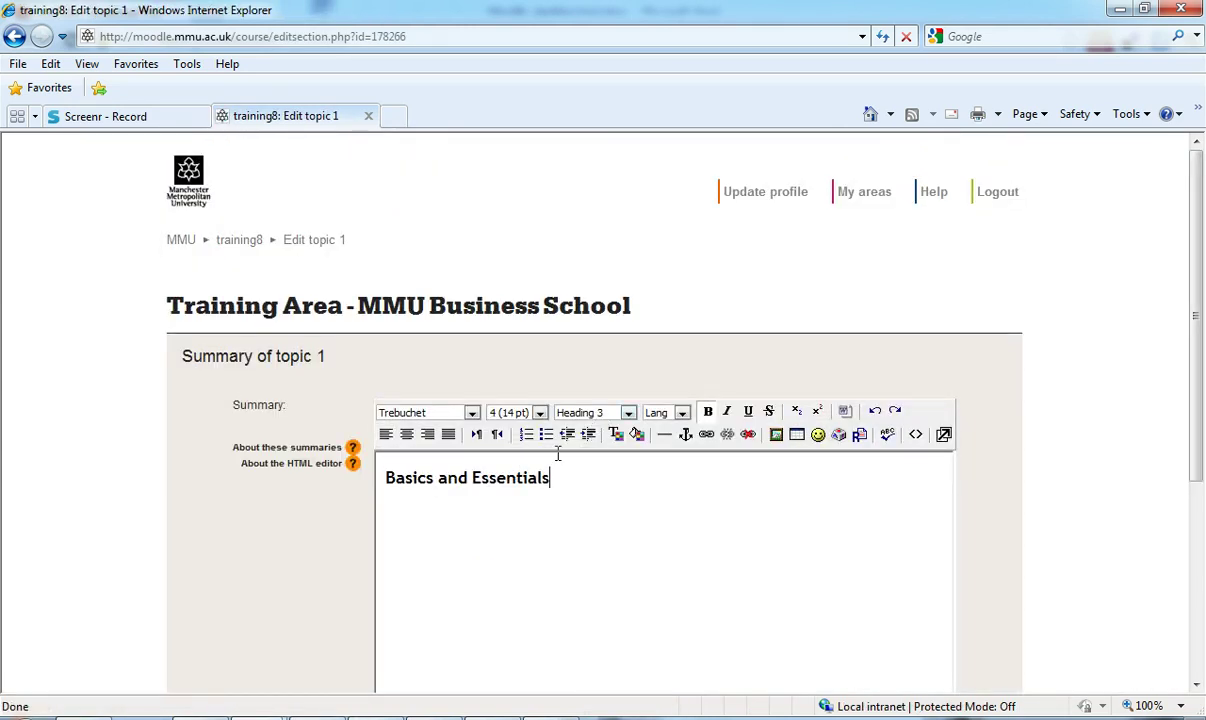
{"action": "left_click_drag", "start_coordinate": [563, 485], "coordinate": [382, 478]}
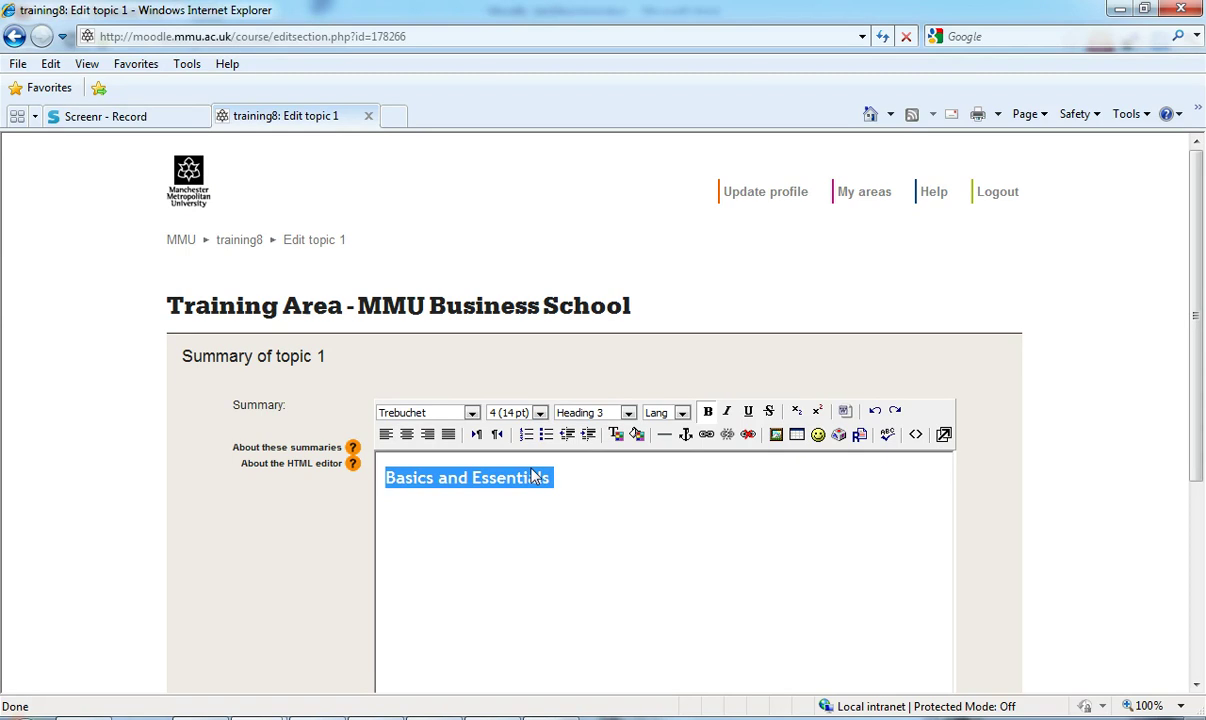
{"action": "left_click", "coordinate": [628, 418]}
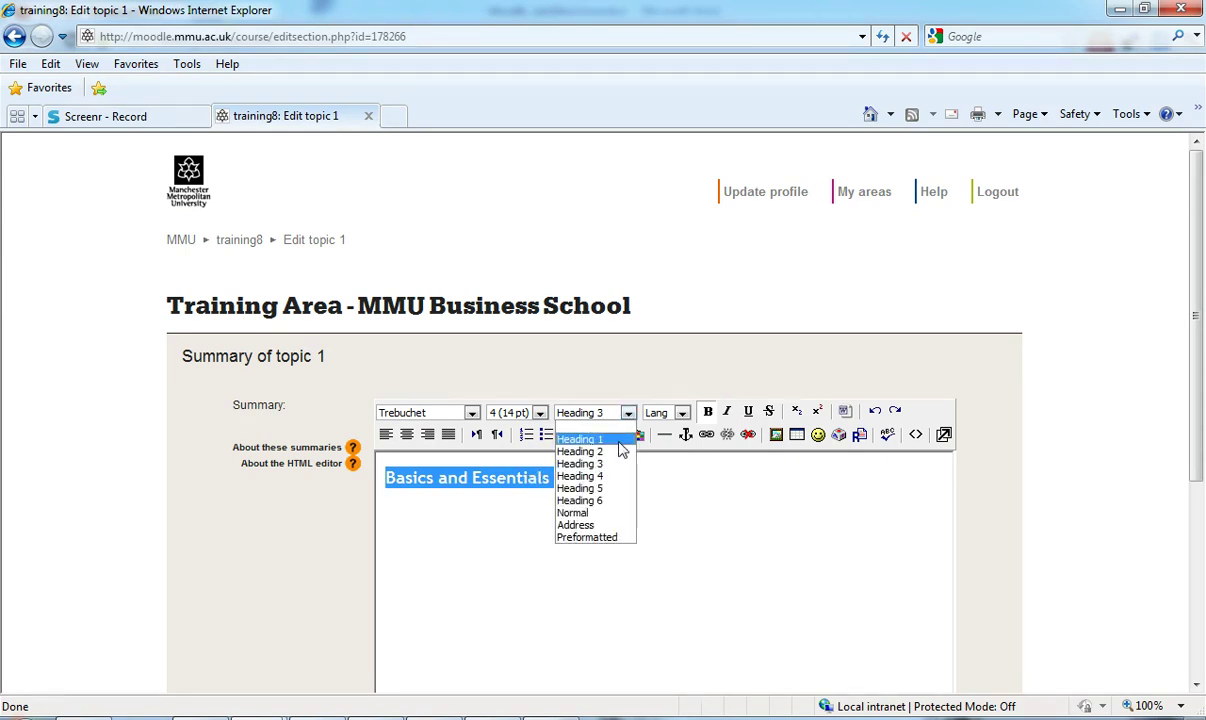
{"action": "left_click", "coordinate": [621, 452]}
{"action": "left_click", "coordinate": [646, 467]}
Step: Save the topic 1 summary and check the "Basics and Essentials" heading on the course page
{"action": "scroll", "coordinate": [989, 488], "scroll_direction": "down", "scroll_amount": 3}
{"action": "left_click", "coordinate": [198, 552]}
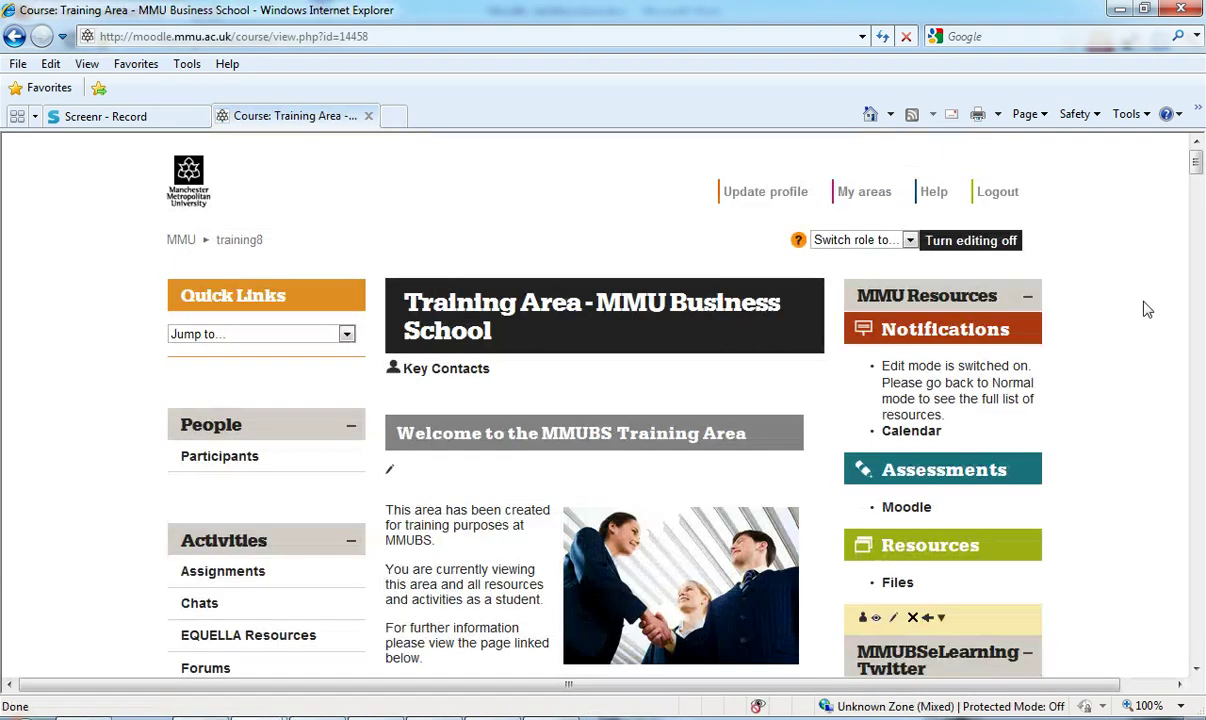
{"action": "scroll", "coordinate": [1130, 180], "scroll_direction": "down", "scroll_amount": 6}
{"action": "left_click_drag", "start_coordinate": [1197, 197], "coordinate": [1198, 215]}
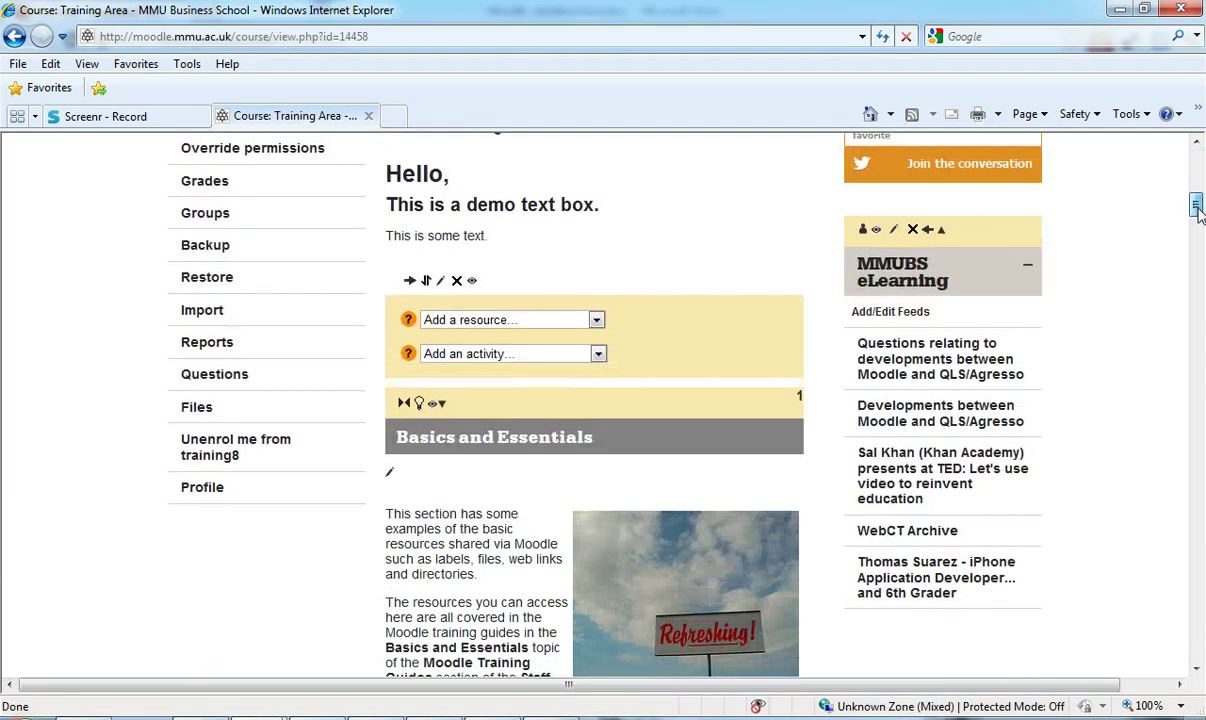